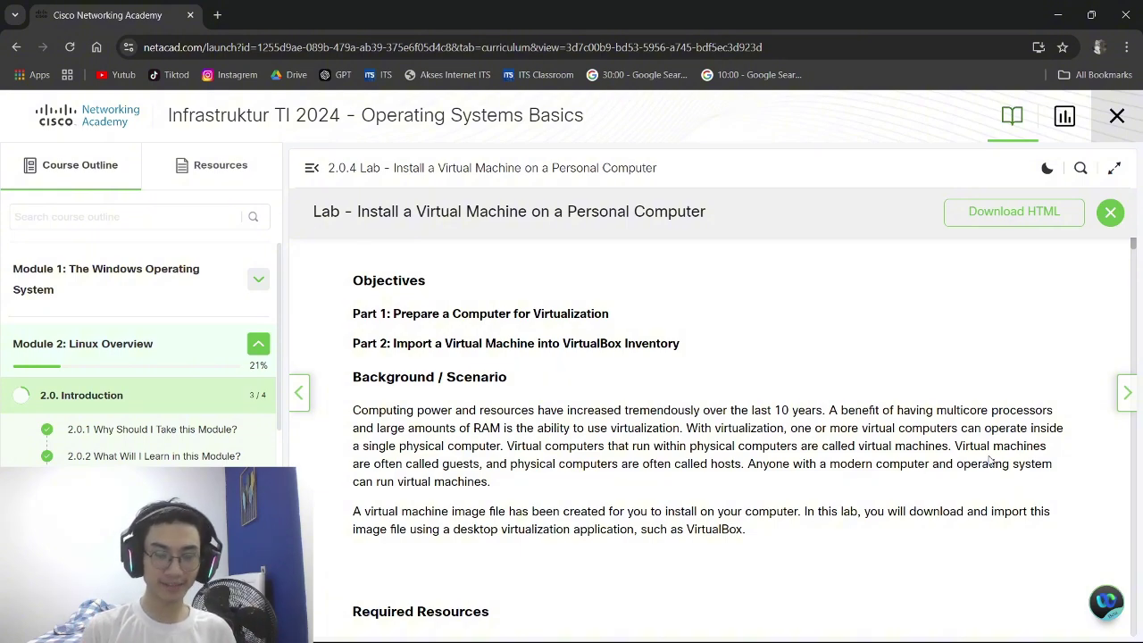
Scroll the lab page down to Part 1, Step 1: Download and install VirtualBox
scroll(989, 460, "down", 3)
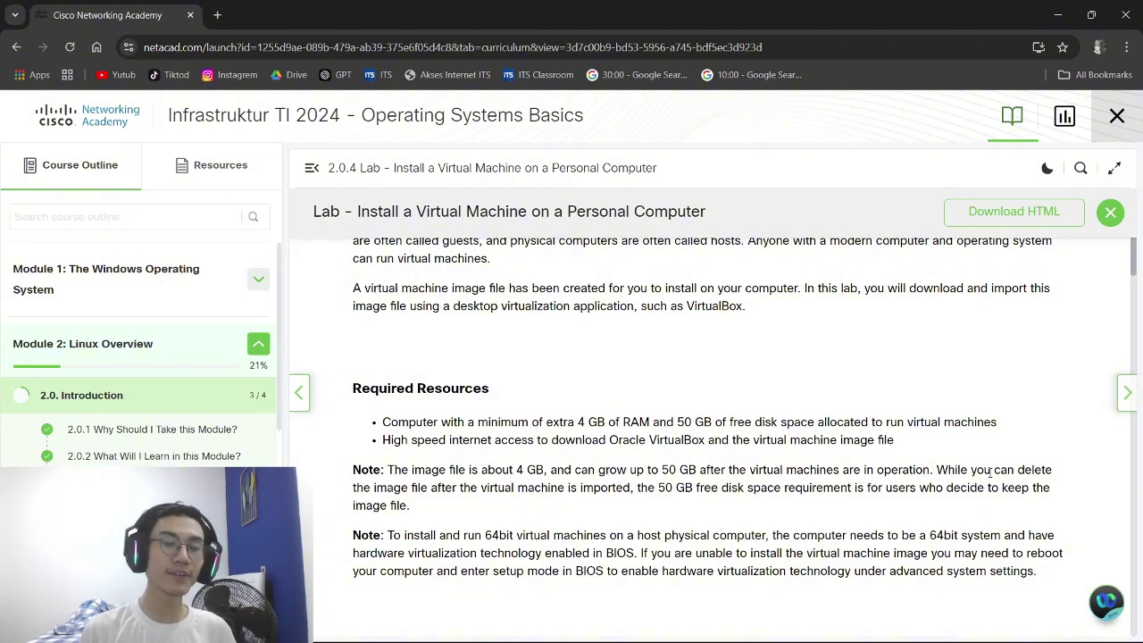
scroll(989, 473, "down", 5)
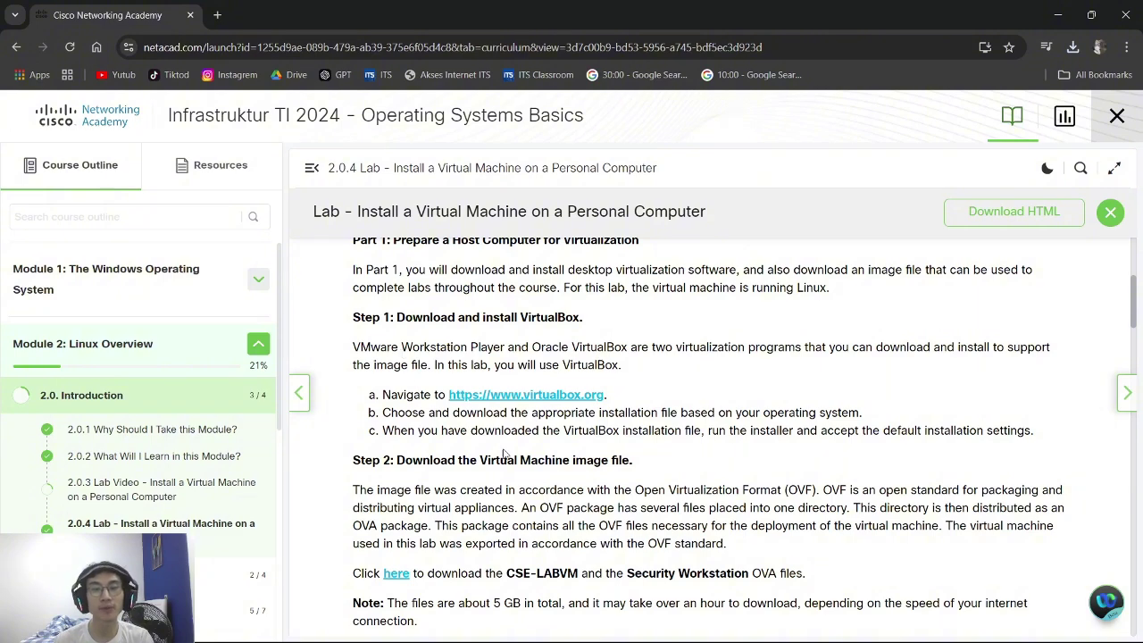
Download the VirtualBox 7.1.4 Windows installer from virtualbox.org and launch it from Chrome's downloads
left_click(561, 395)
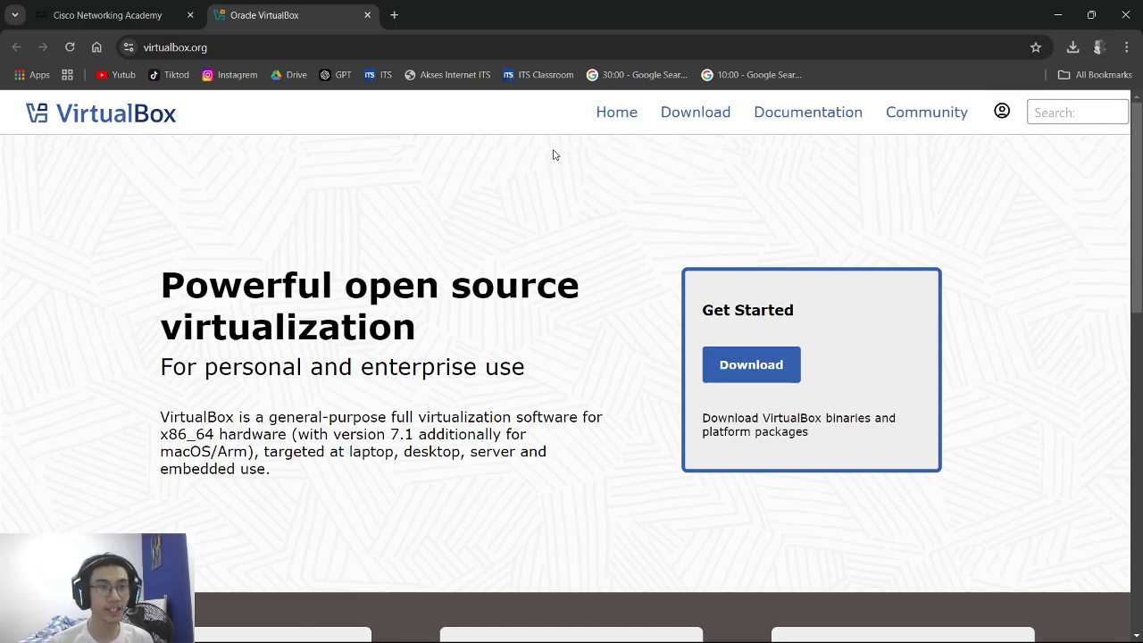
left_click(773, 370)
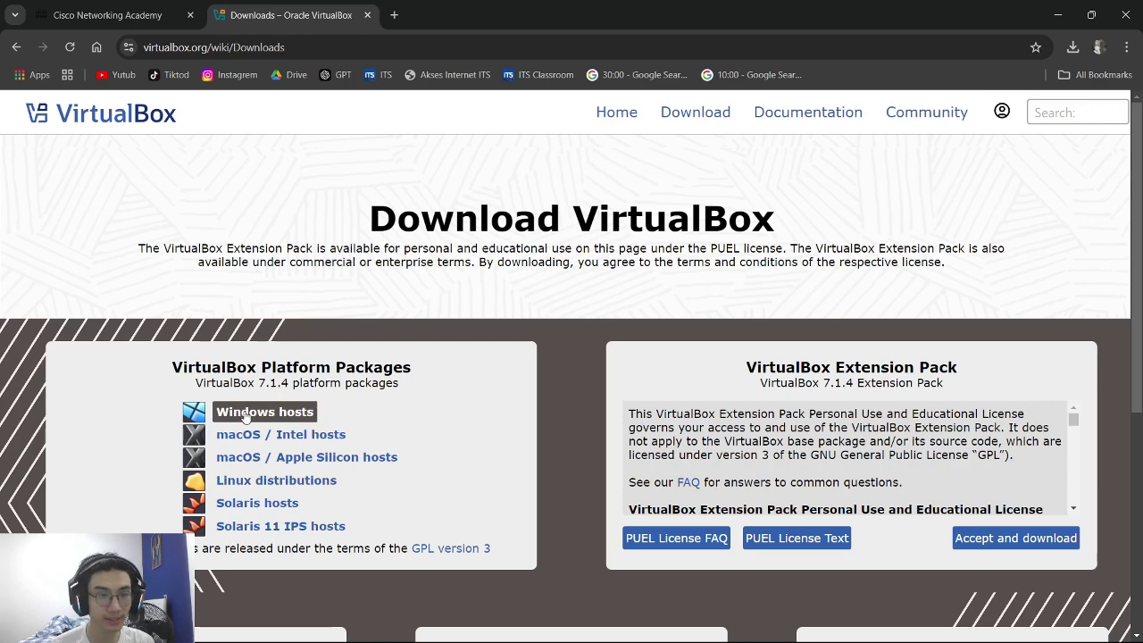
left_click(279, 411)
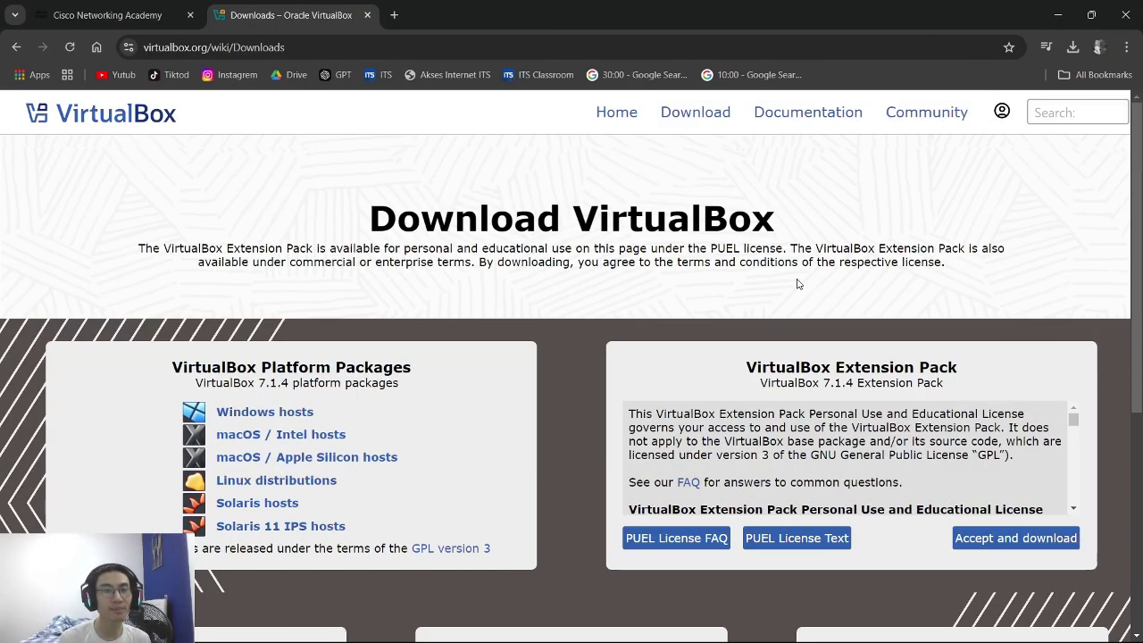
left_click(1072, 46)
scroll(940, 291, "down", 5)
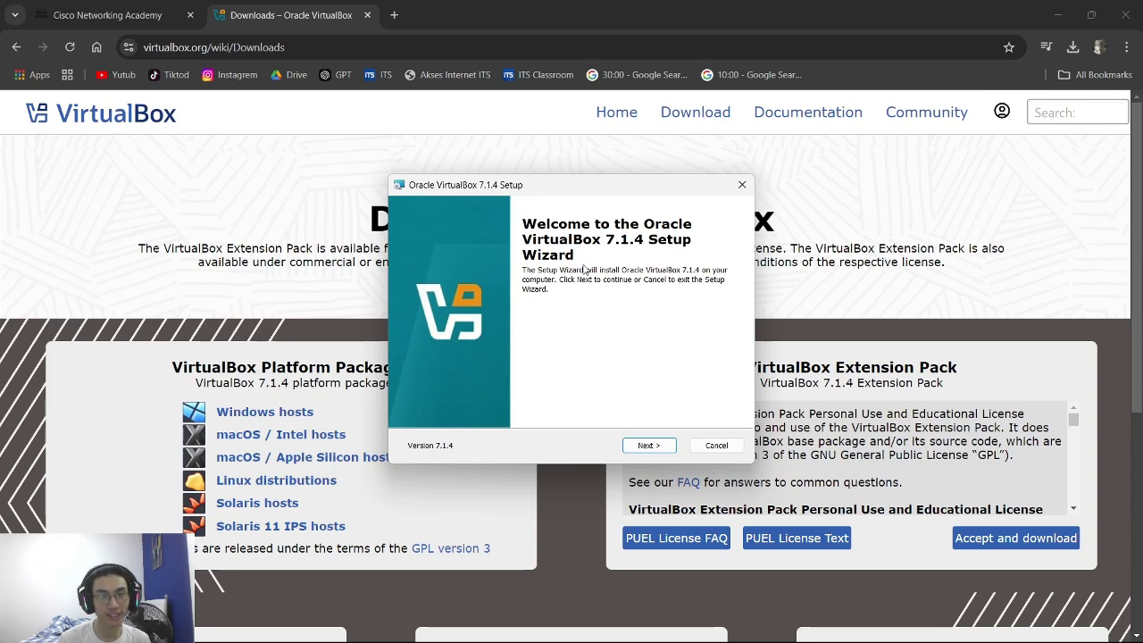
Accept the VirtualBox license terms and continue to the Custom Setup feature page
left_click(659, 446)
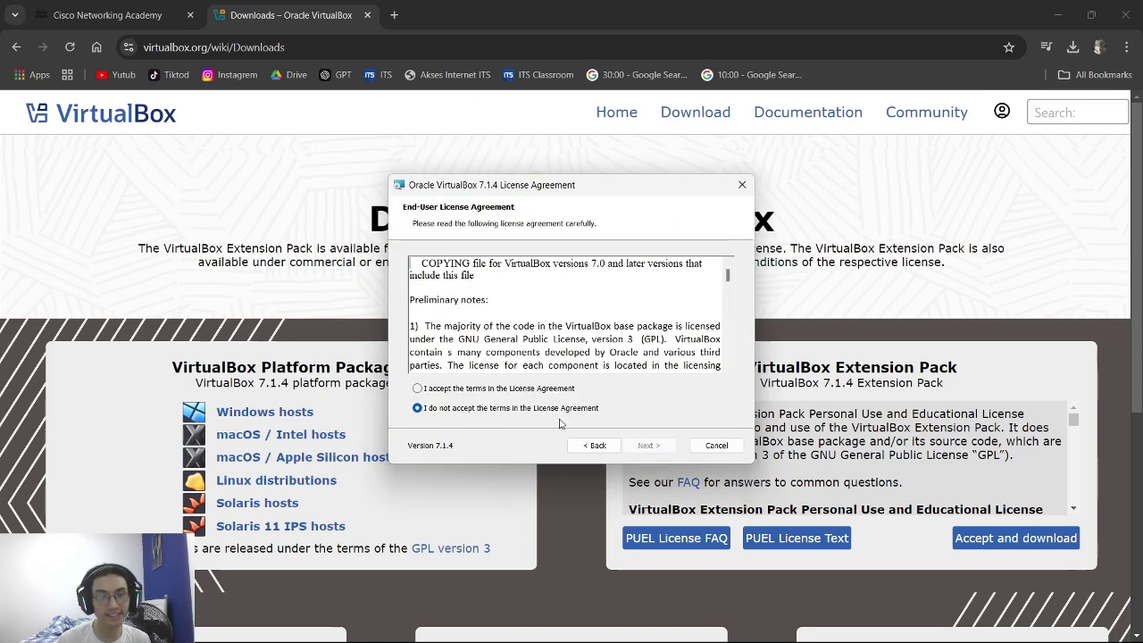
left_click(449, 389)
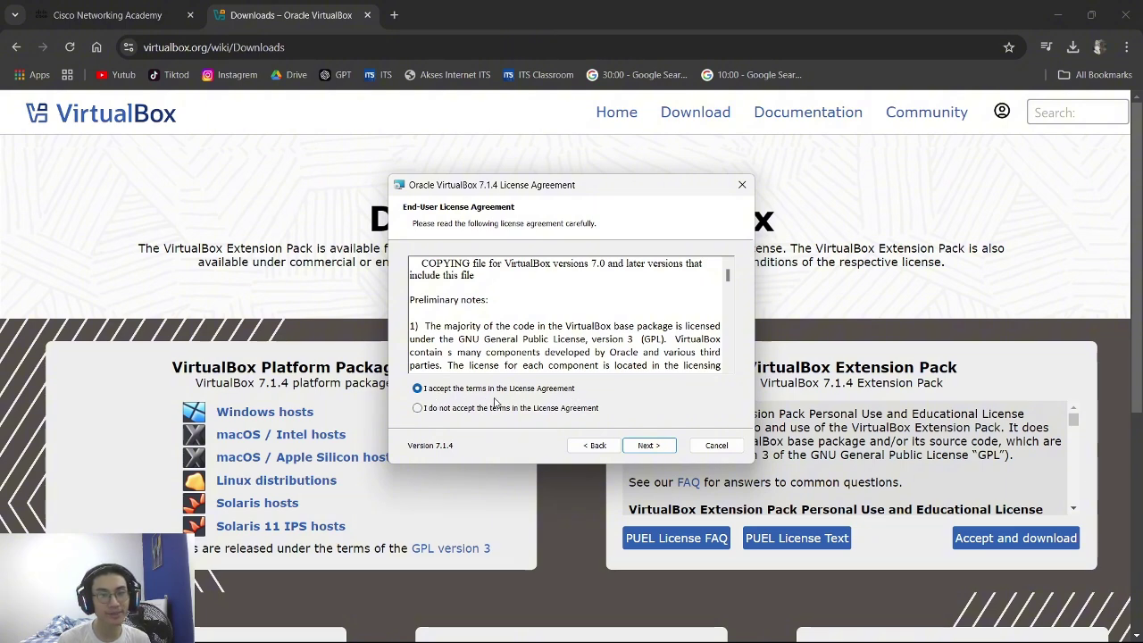
left_click(641, 444)
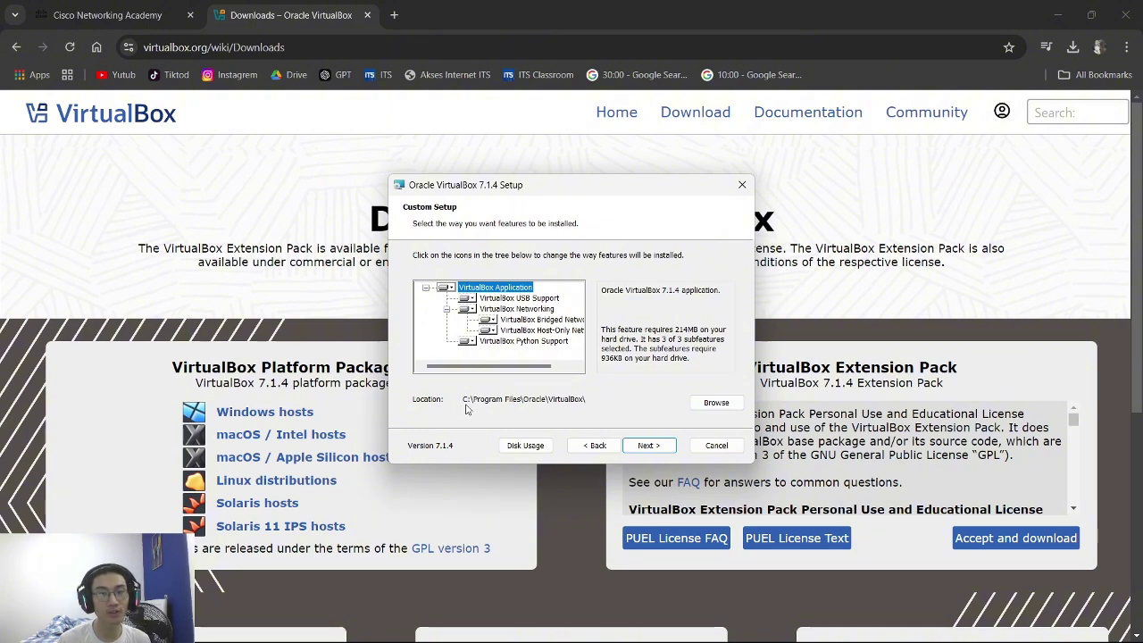
Change the VirtualBox install folder to D:\Virtual Box\ on the Data (D:) drive
left_click(704, 405)
left_click(587, 261)
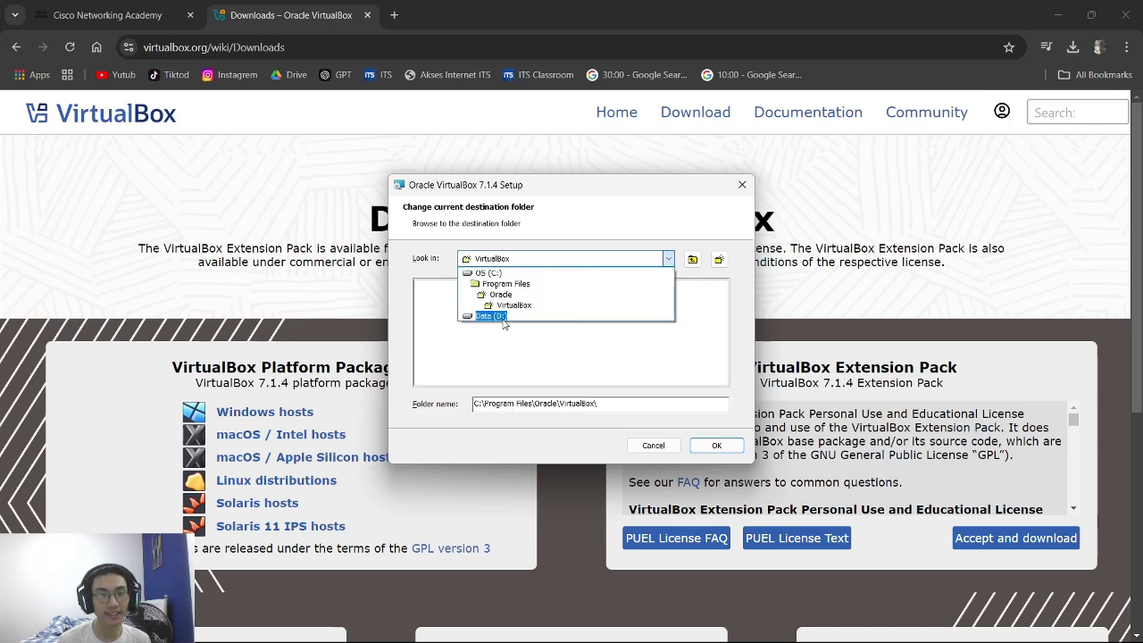
left_click(503, 319)
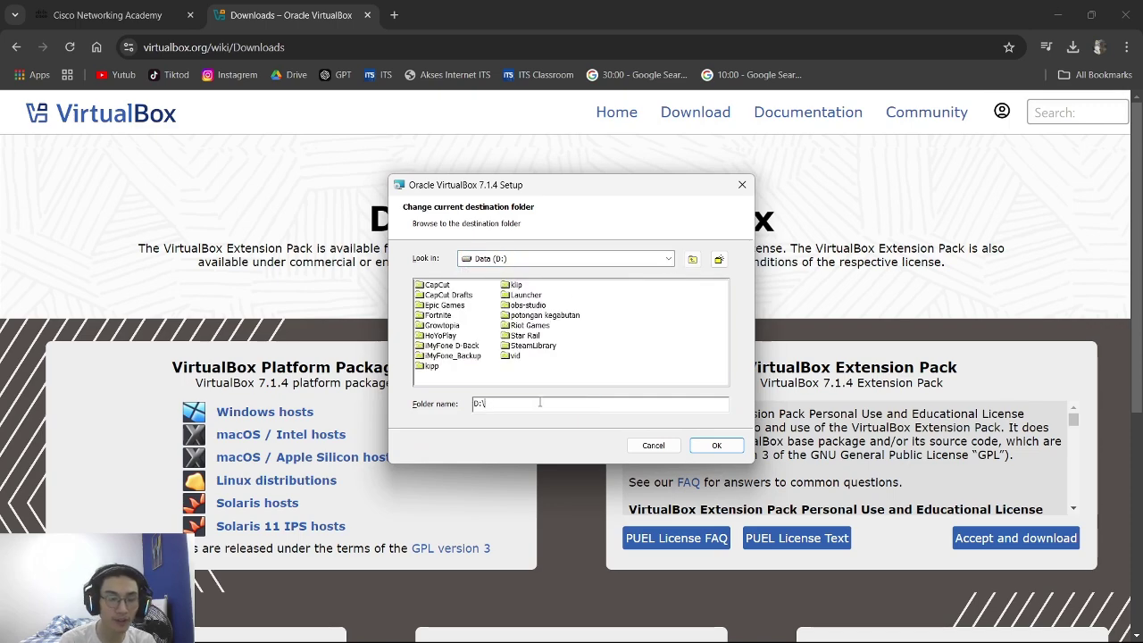
type("Virtual B")
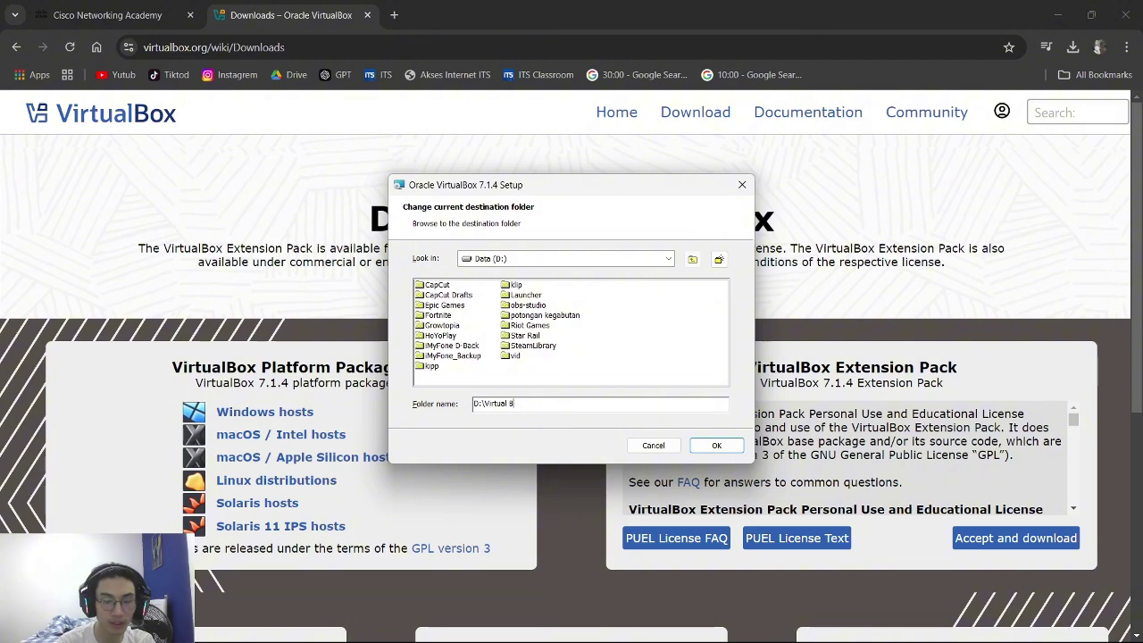
type("ox")
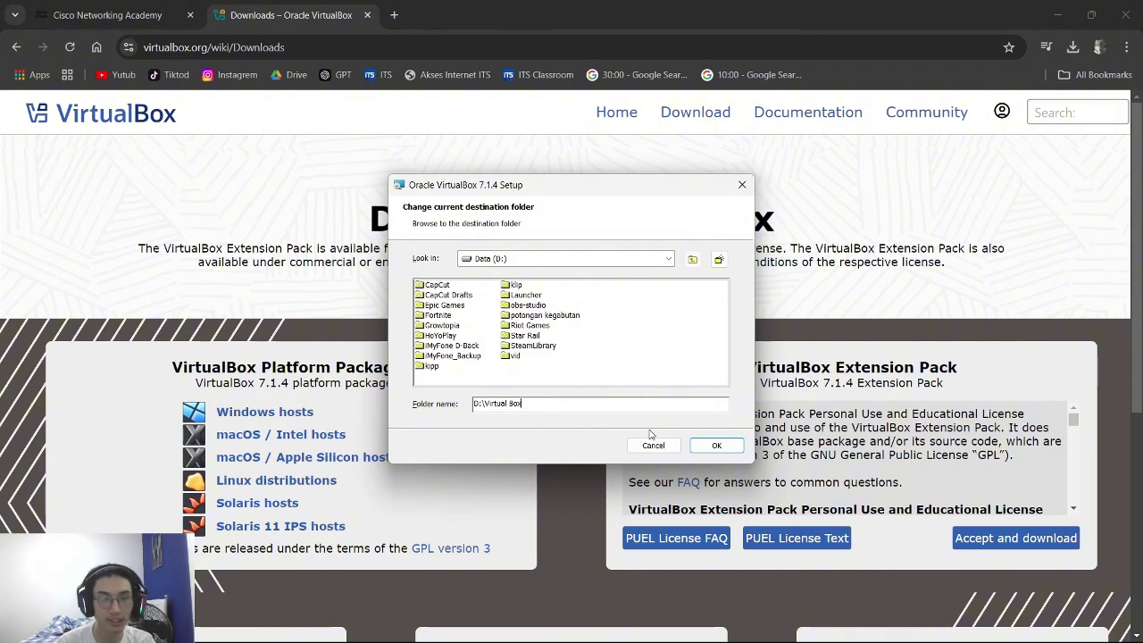
left_click(716, 445)
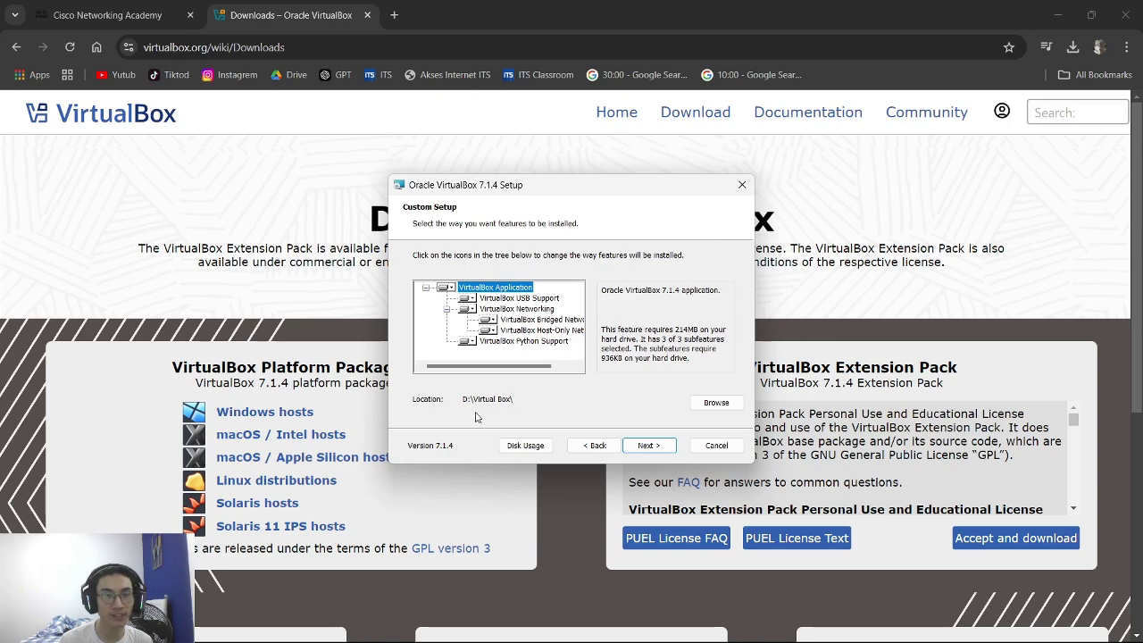
Install VirtualBox 7.1.4, accepting the network reset and missing Python warnings, then finish
left_click(648, 444)
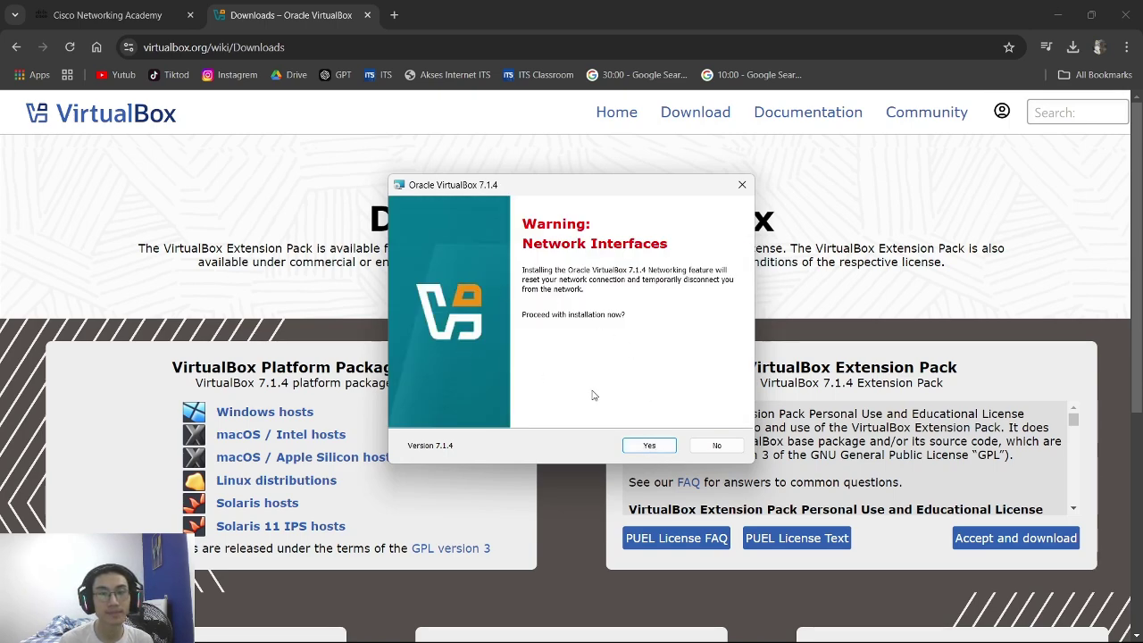
left_click(645, 445)
left_click(643, 445)
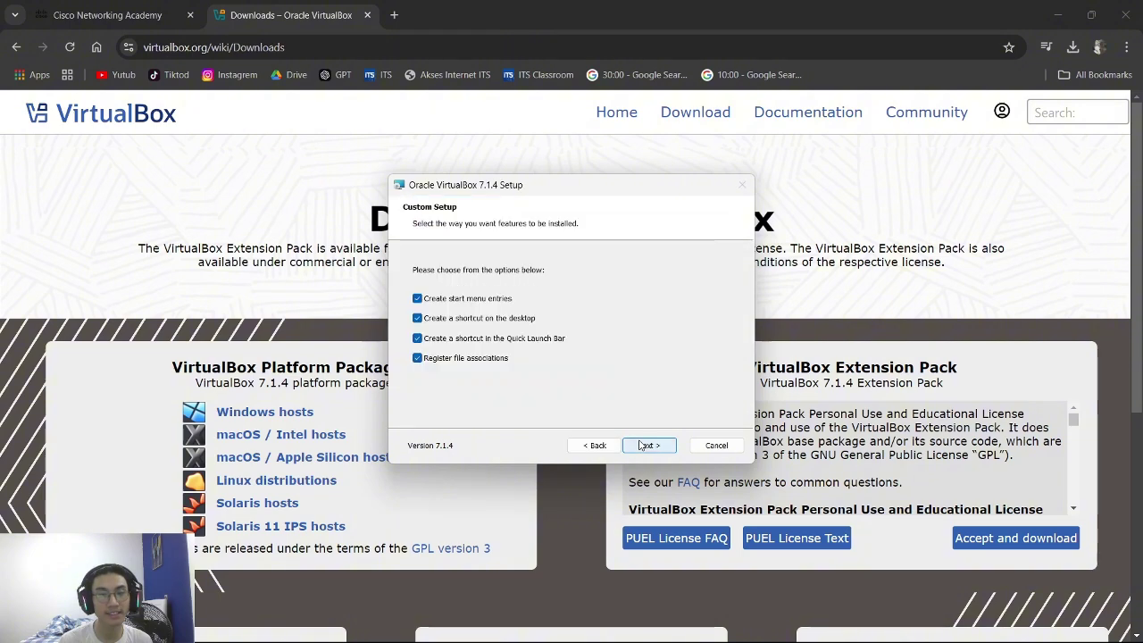
left_click(641, 447)
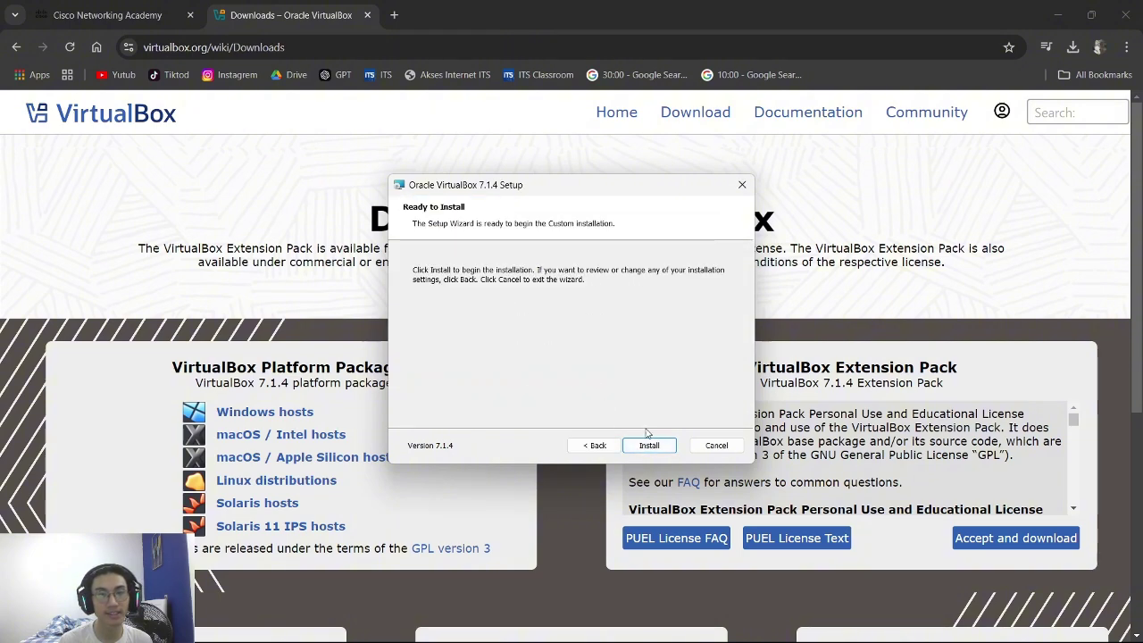
left_click(645, 445)
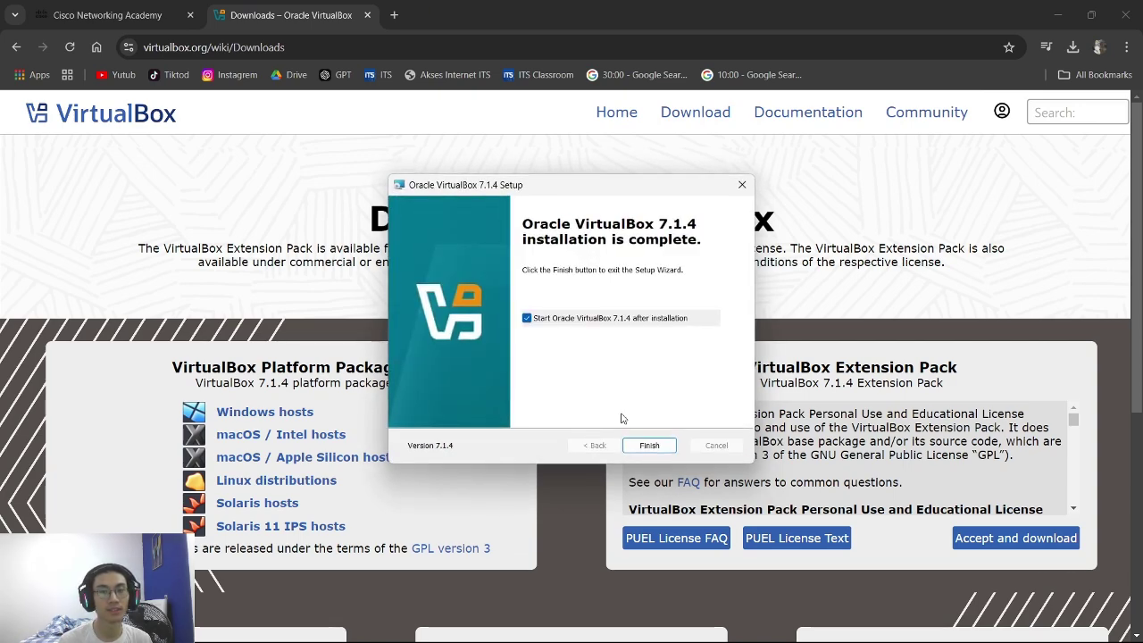
left_click(650, 445)
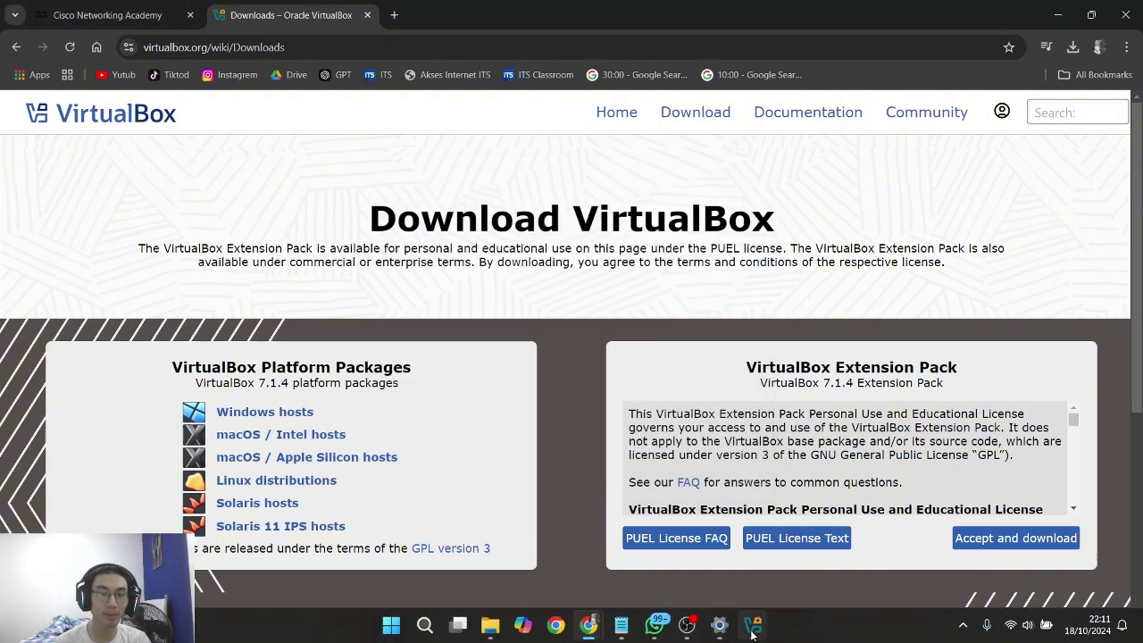
Open the lab VM downloads page from the 'here' link in Step 2 of the lab
left_click(752, 627)
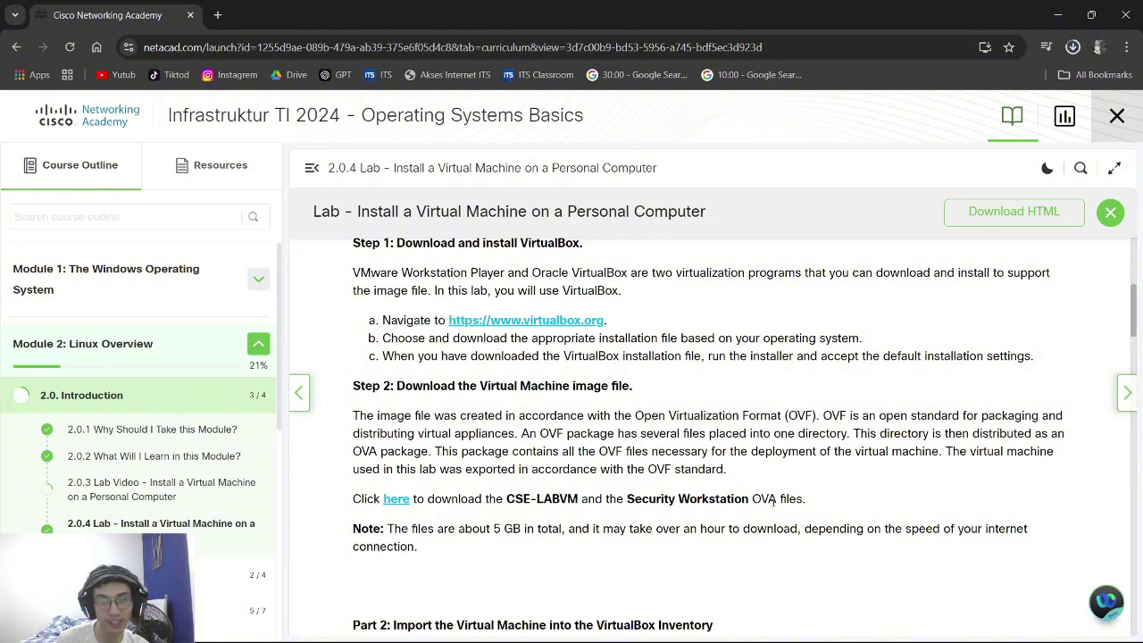
left_click(396, 500)
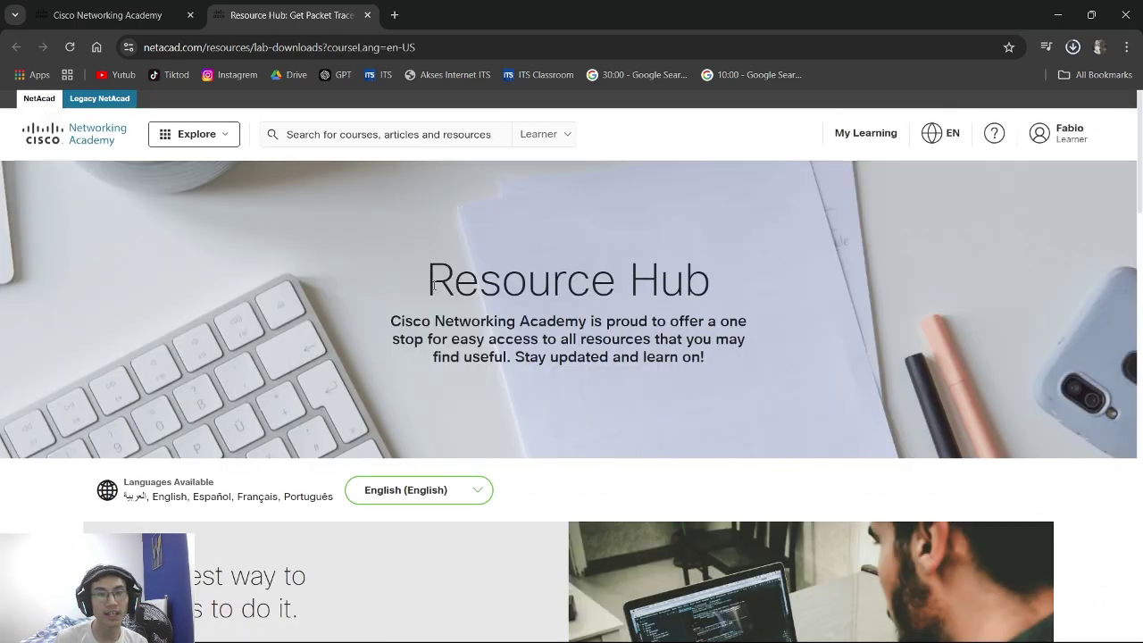
Scroll to the Cybersecurity LabVM section, highlighting the CSE-LABVM and CyberOps names in the note
left_click_drag(433, 284, 710, 293)
left_click(681, 294)
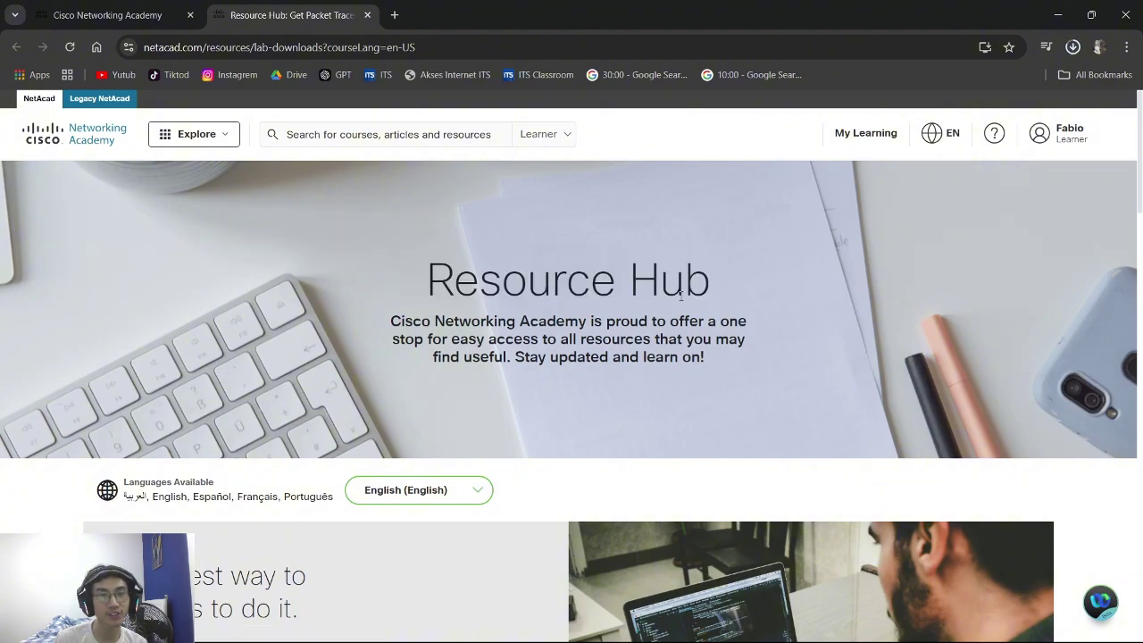
scroll(643, 321, "down", 15)
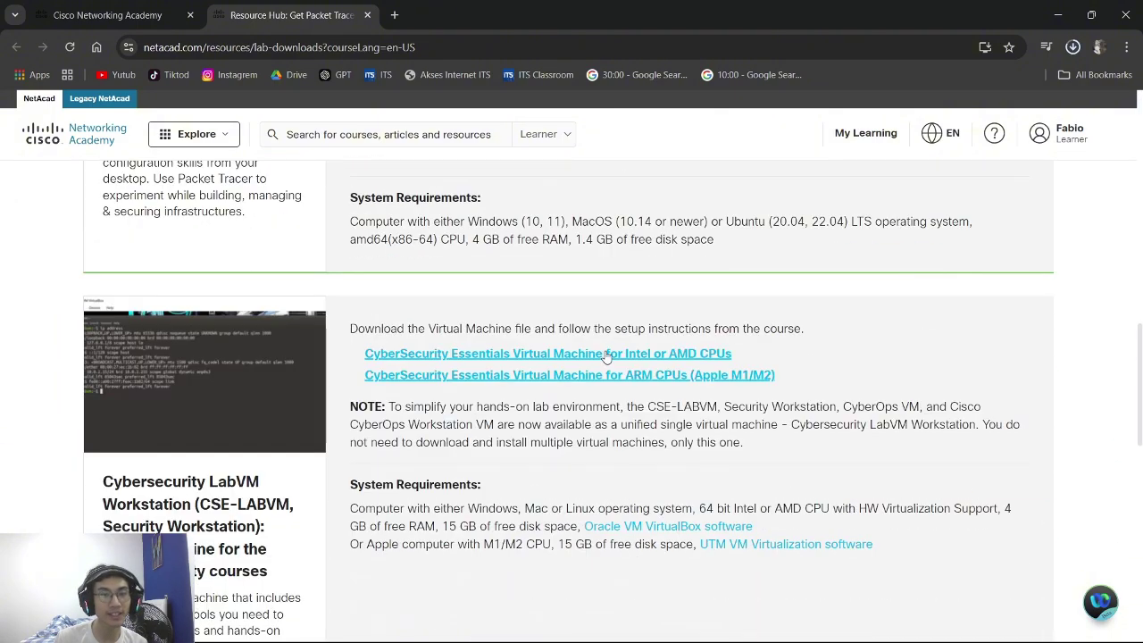
scroll(605, 357, "down", 3)
scroll(594, 353, "up", 3)
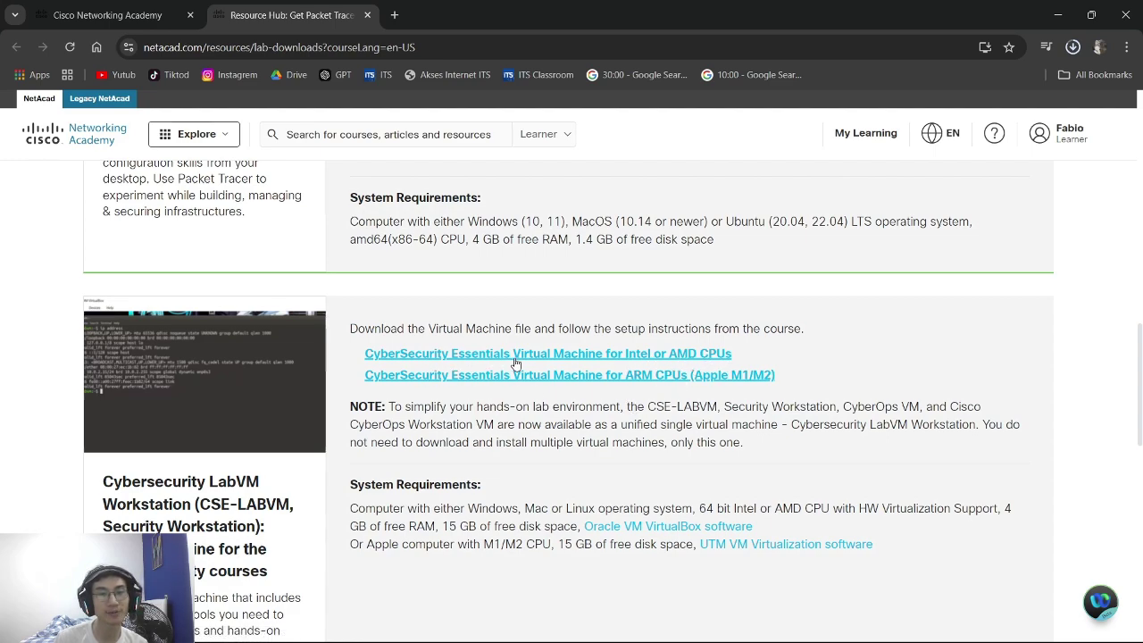
left_click_drag(644, 406, 919, 407)
left_click(931, 407)
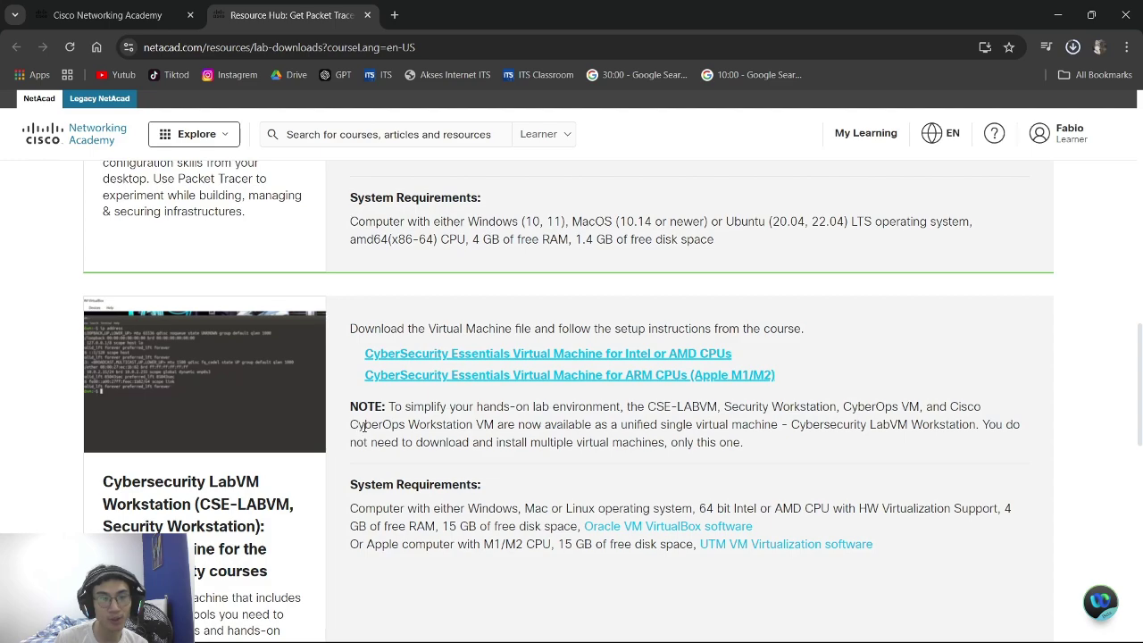
left_click_drag(364, 426, 494, 426)
left_click(496, 425)
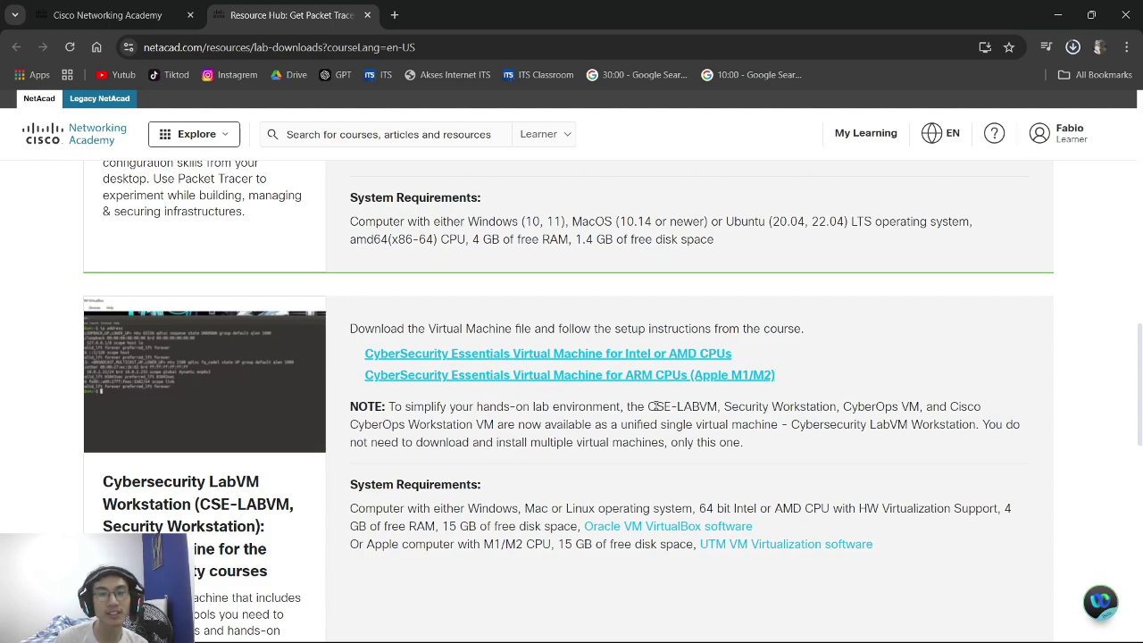
left_click_drag(649, 406, 722, 406)
left_click(724, 406)
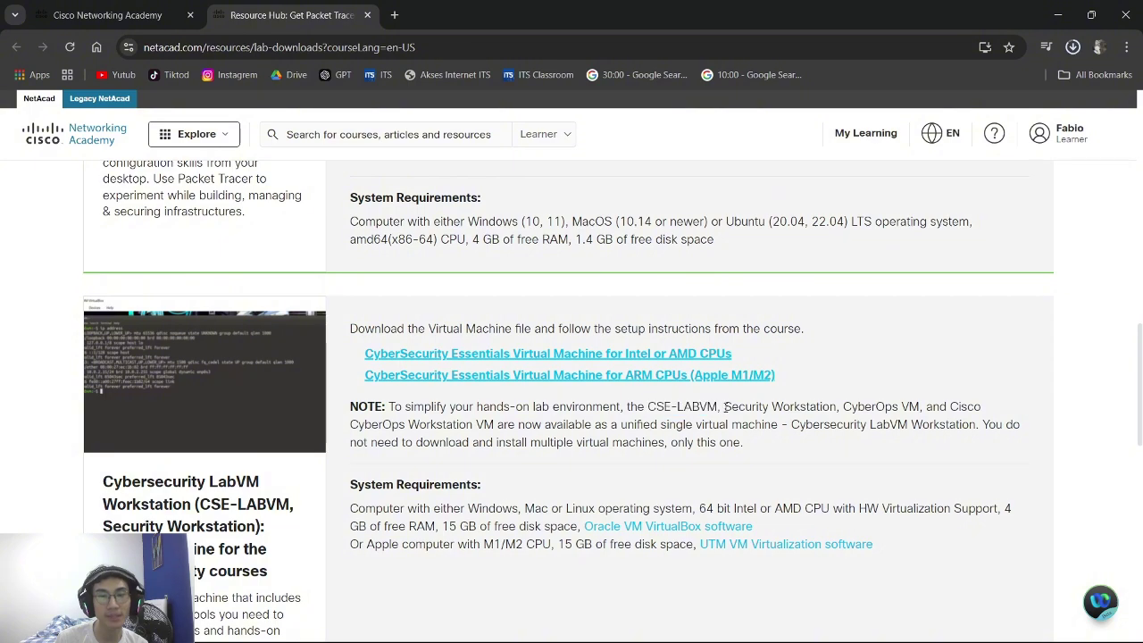
Download the Intel/AMD Cybersecurity Lab VM OVA, then launch VirtualBox from the Start menu search
left_click(570, 356)
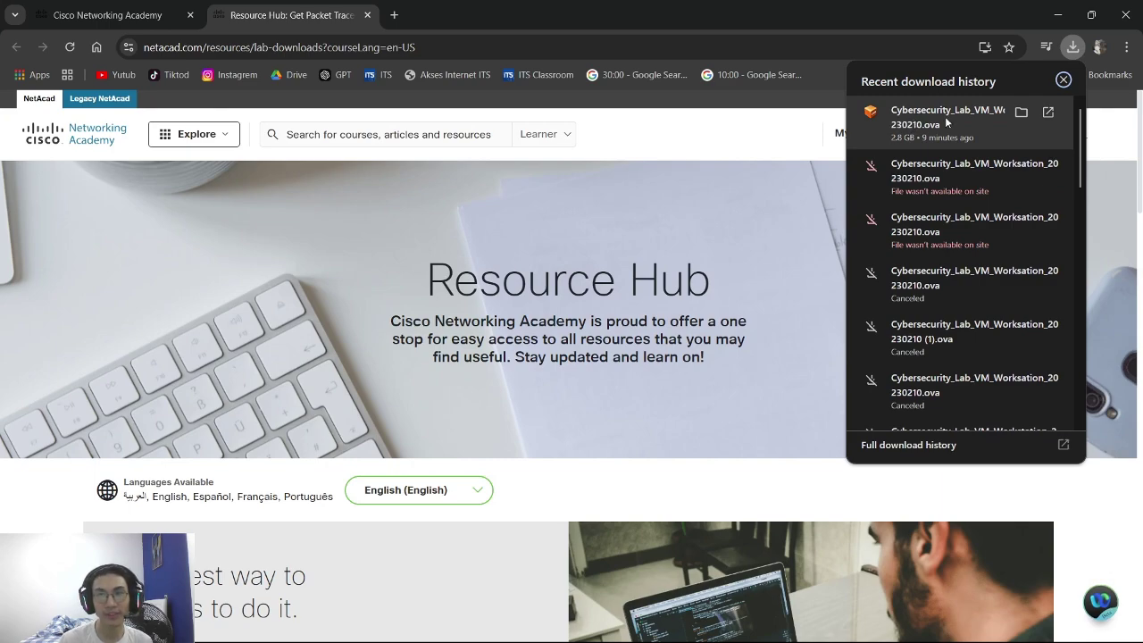
left_click(710, 507)
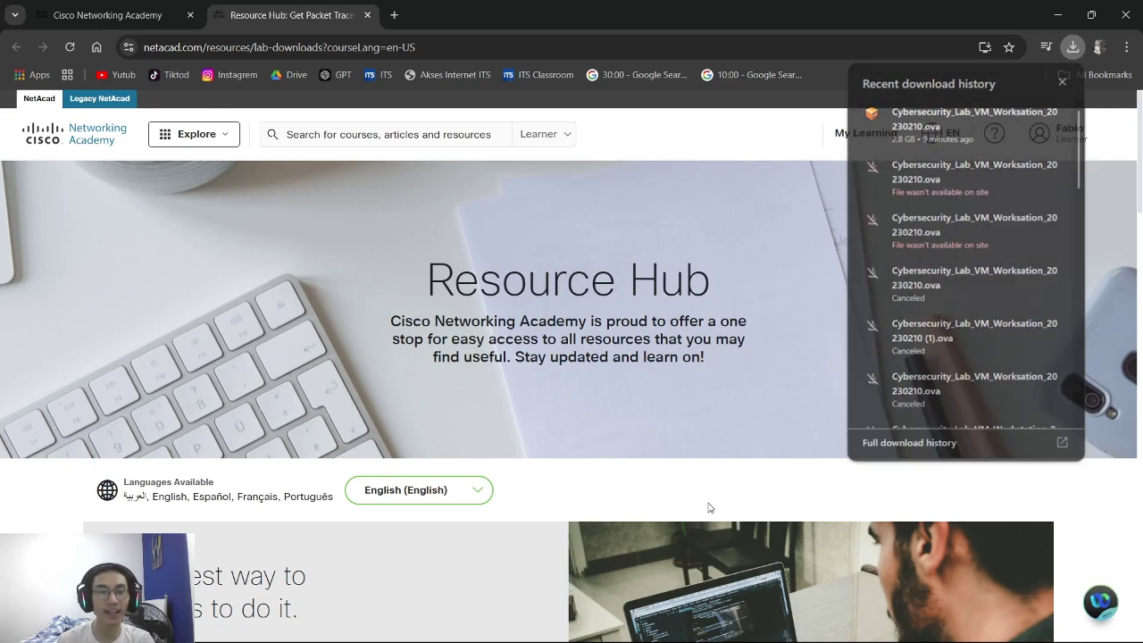
key("super")
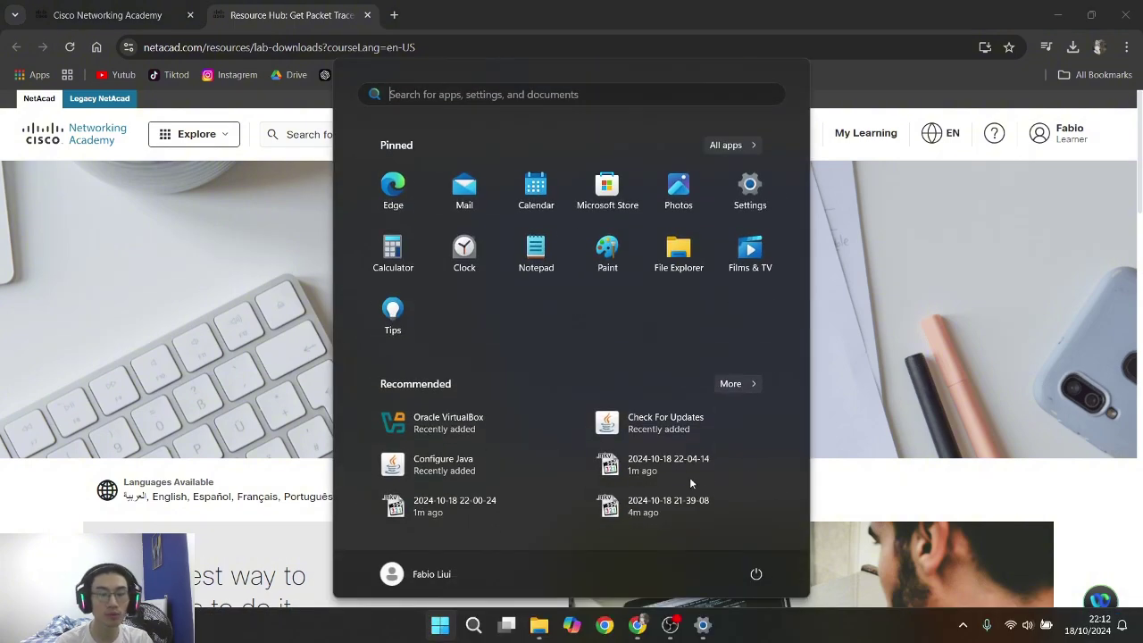
type("virtual")
key("Return")
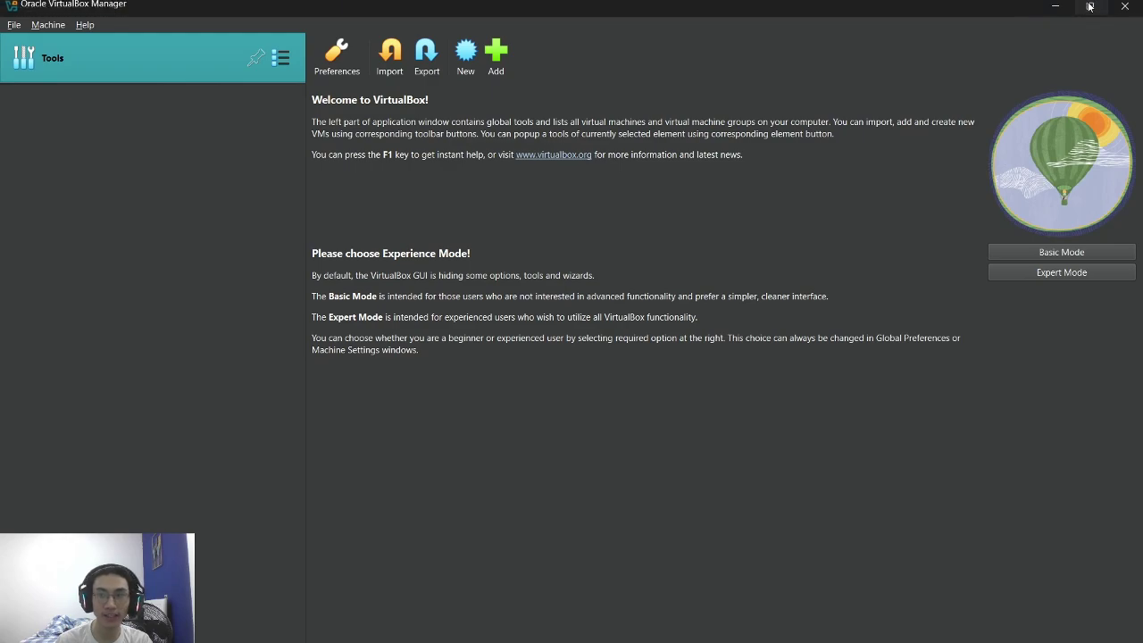
Choose Cybersecurity_Lab_VM_Worksation_20230210.ova from Downloads in the Import Appliance wizard
left_click(1088, 8)
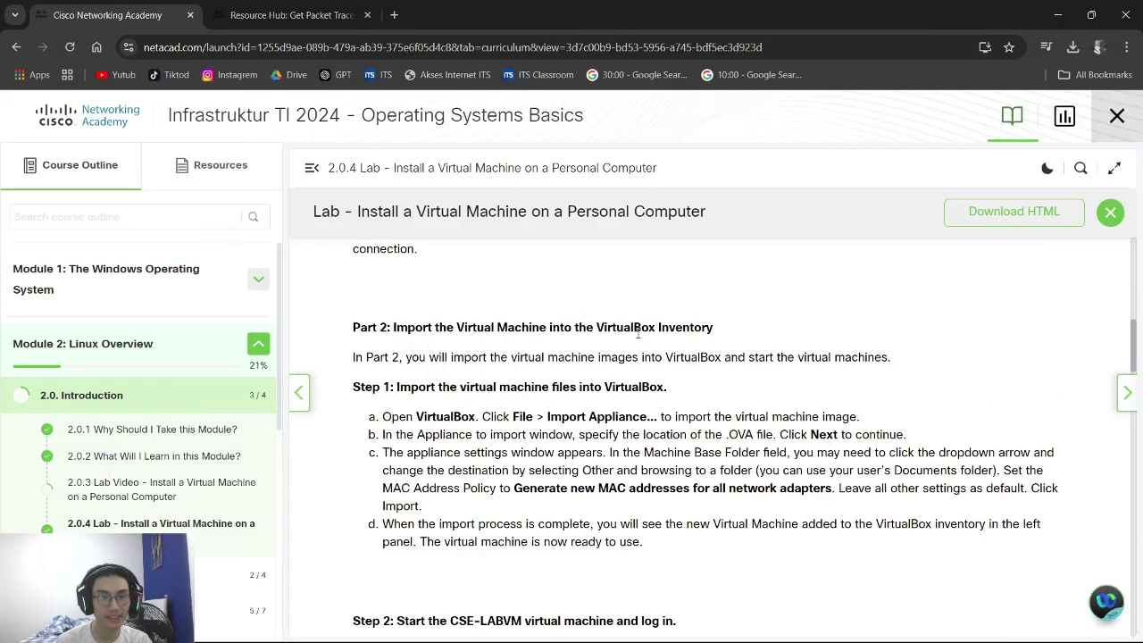
key("alt+Tab")
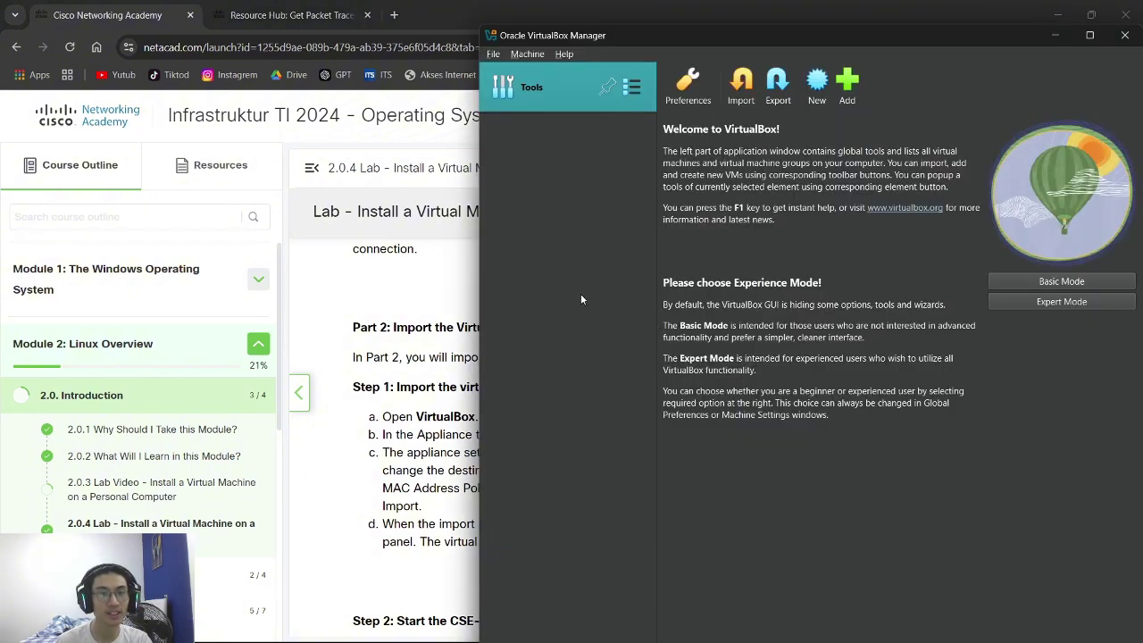
left_click(498, 55)
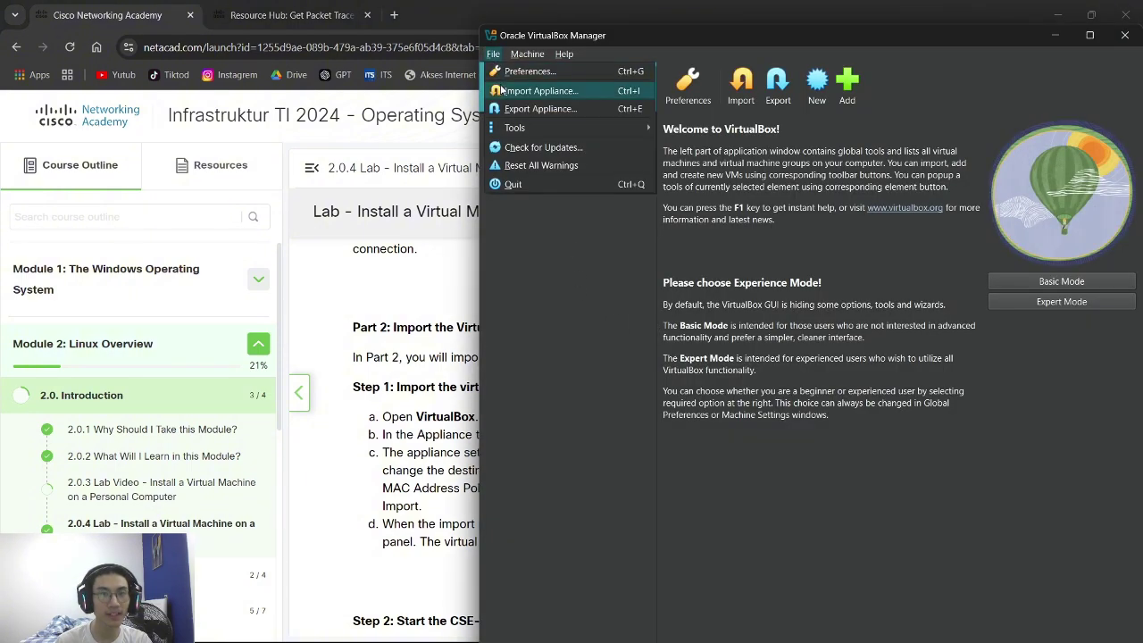
left_click(536, 91)
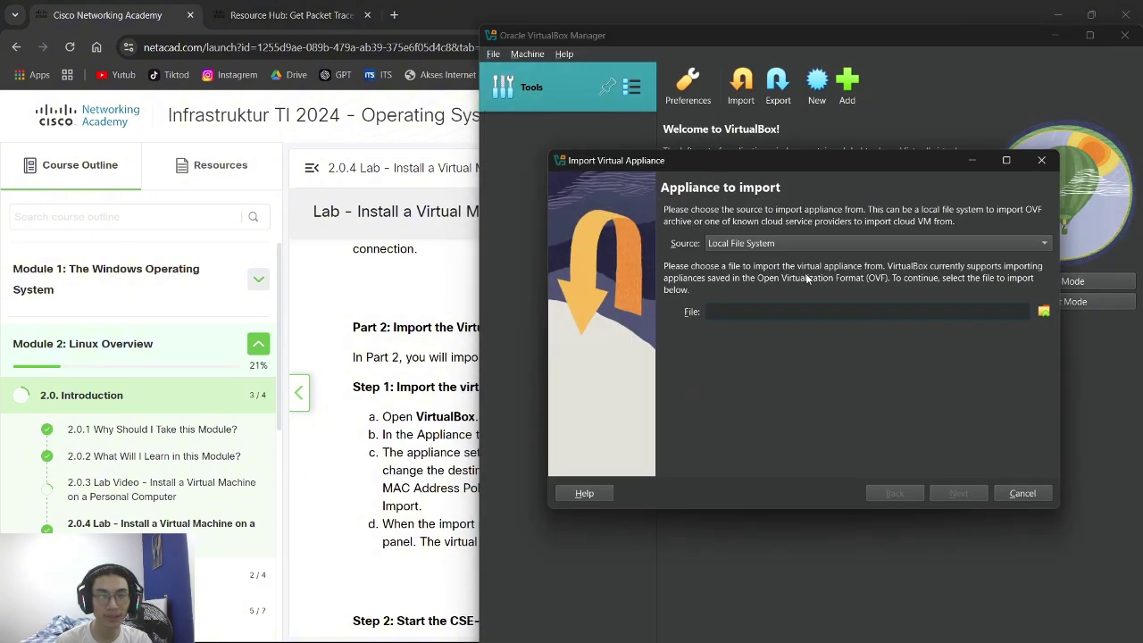
left_click(1044, 310)
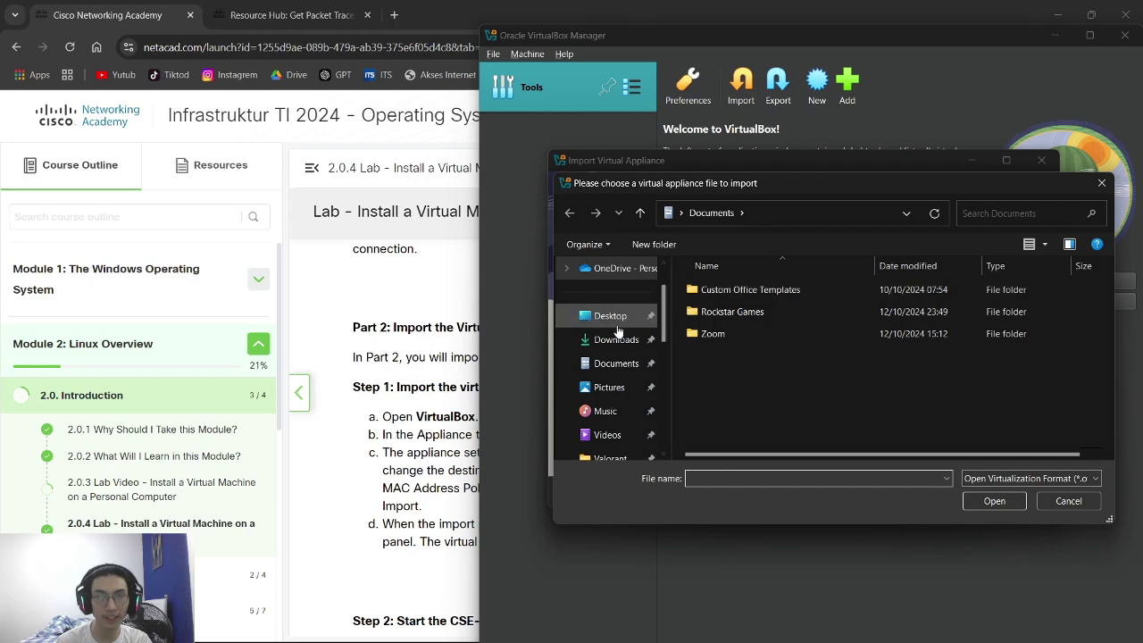
left_click(618, 334)
left_click(728, 310)
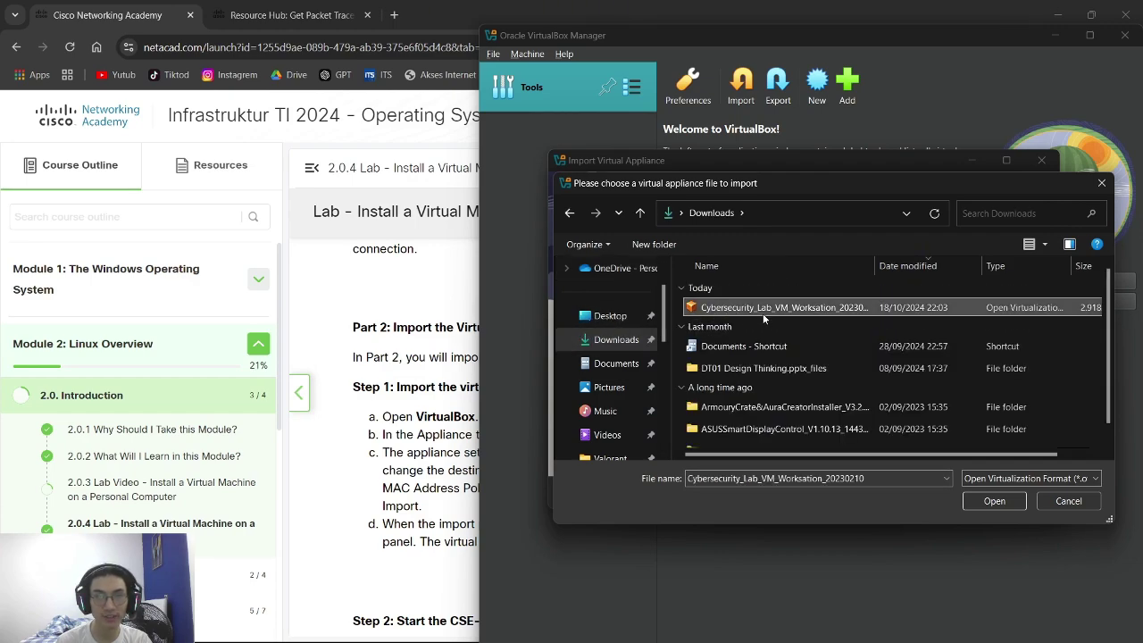
double_click(789, 310)
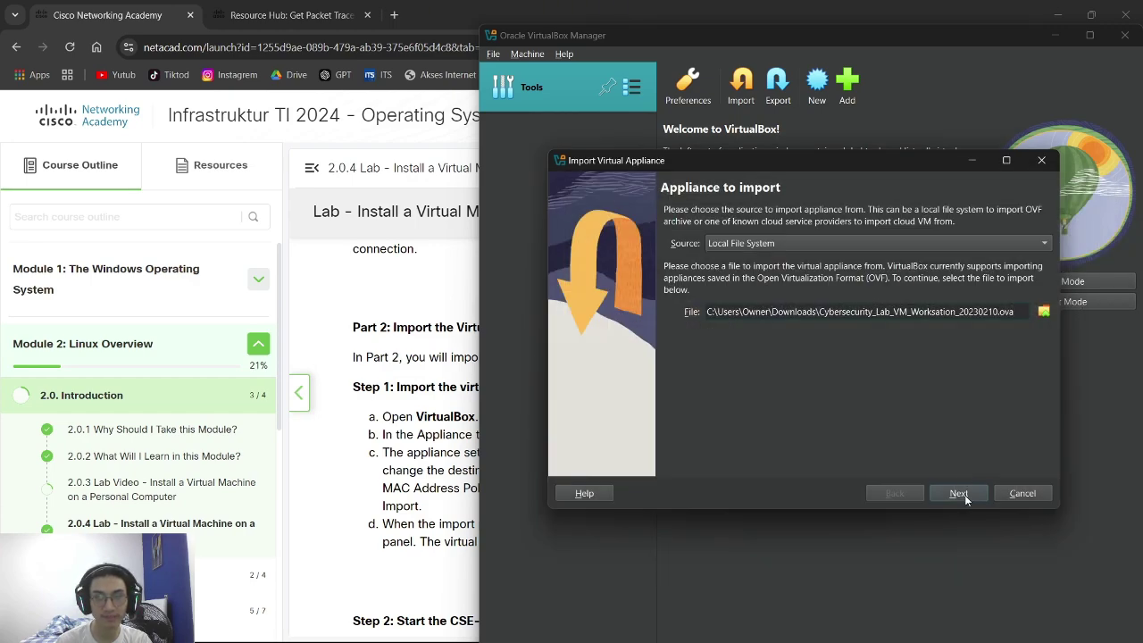
Generate new MAC addresses for all network adapters and begin the import
left_click(958, 493)
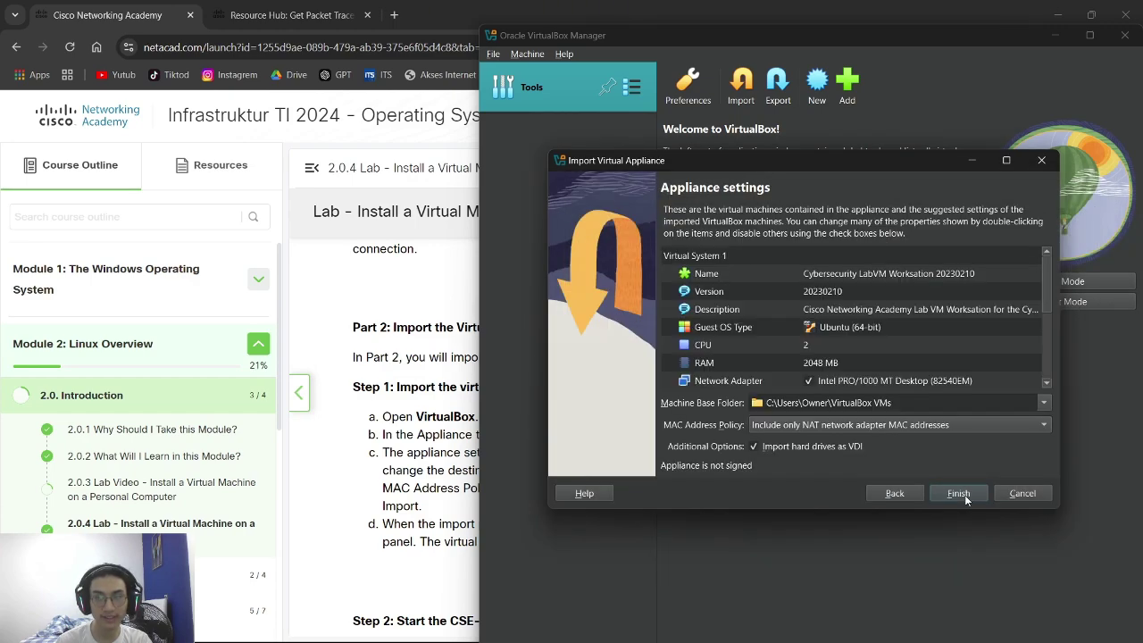
left_click(853, 429)
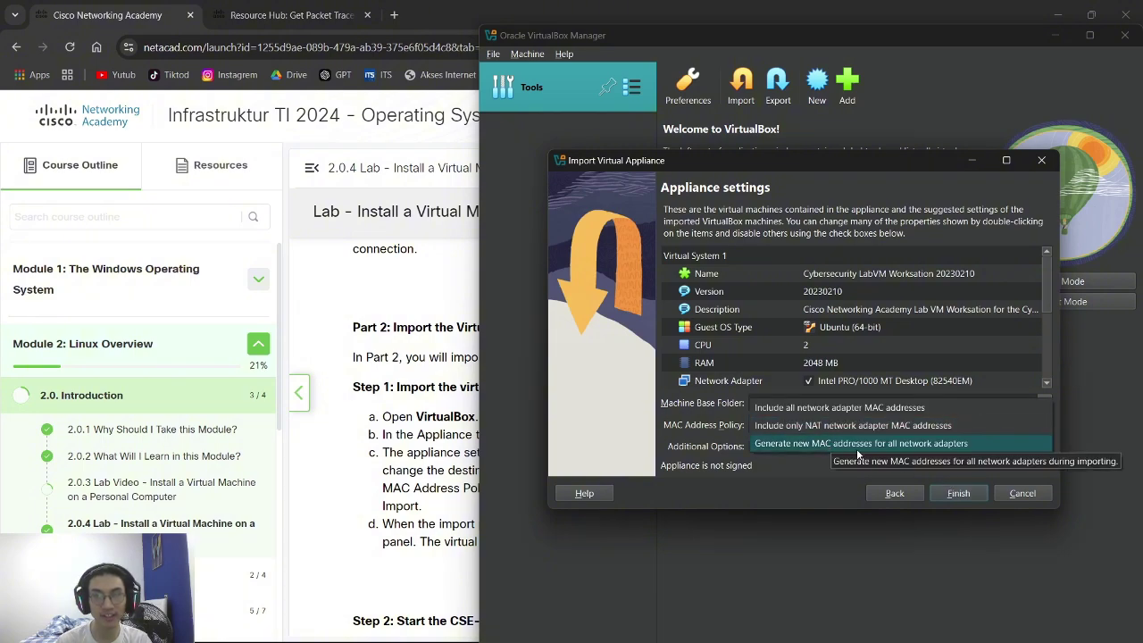
left_click(860, 446)
left_click(951, 492)
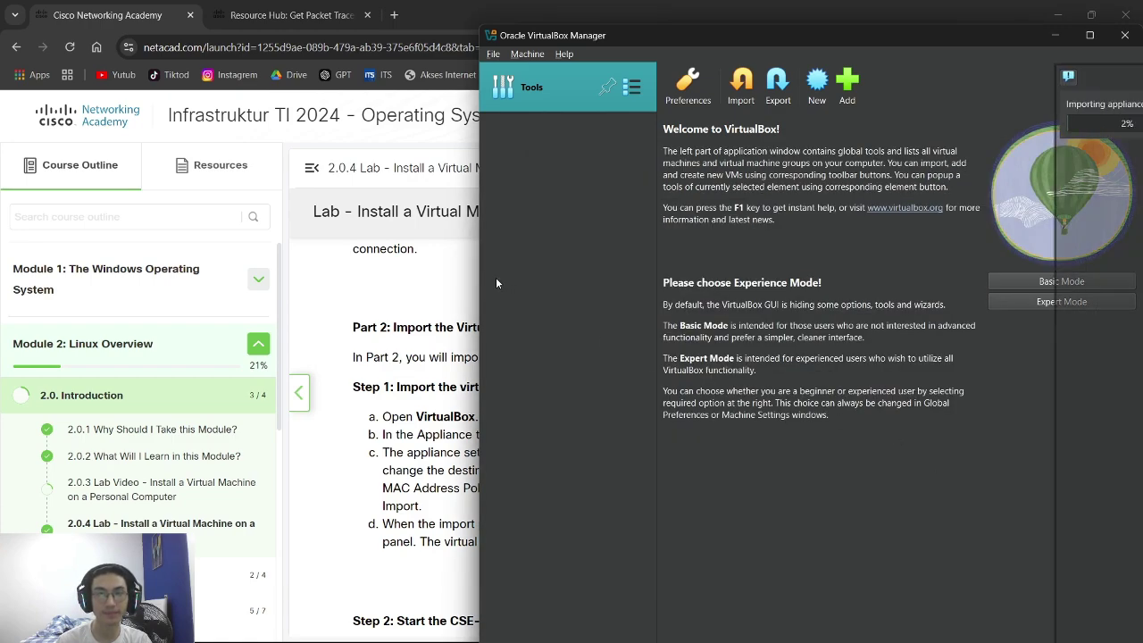
Widen the Manager's machine list and start the saved Cybersecurity LabVM Worksation 20230210 machine
left_click_drag(482, 283, 241, 283)
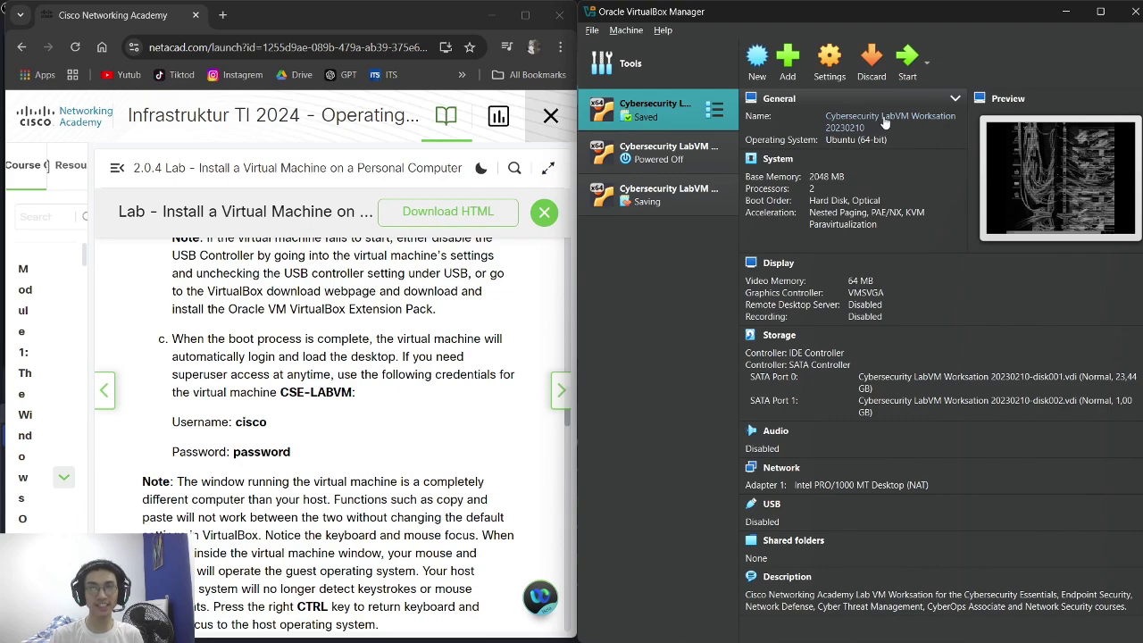
left_click(903, 72)
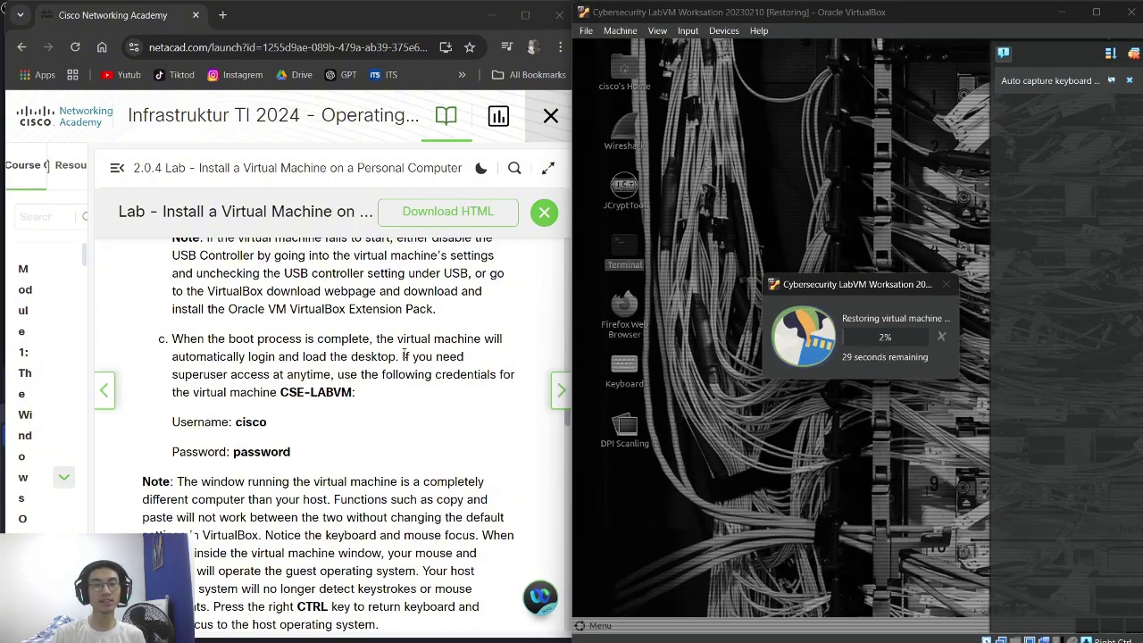
Highlight the VM login username and password given in the lab text
left_click_drag(172, 422, 268, 423)
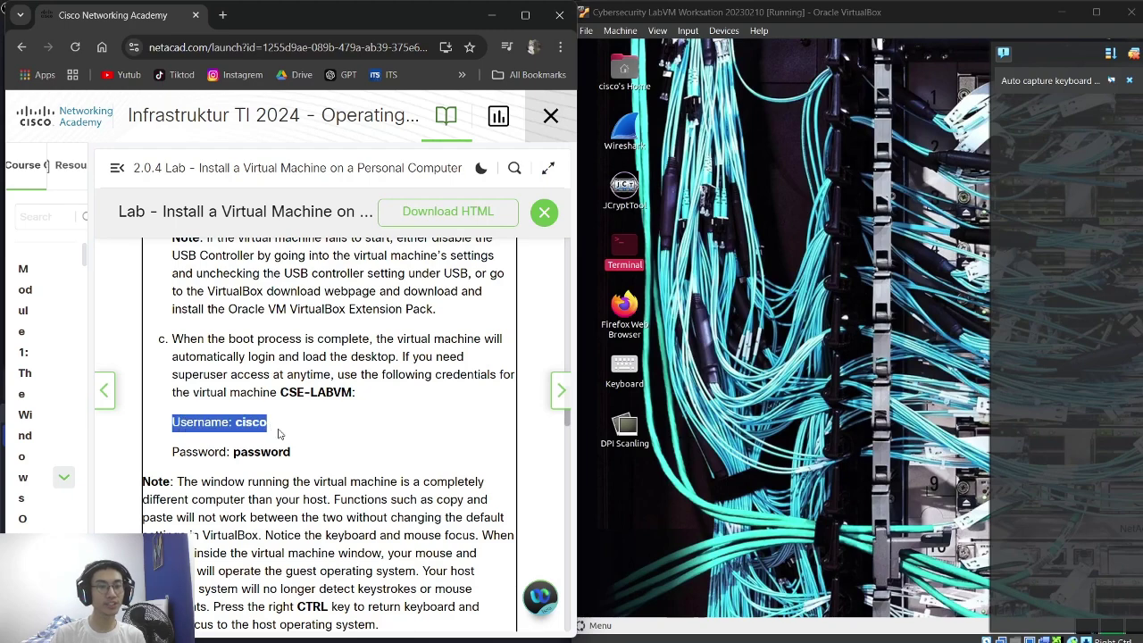
left_click(200, 451)
left_click_drag(171, 453, 291, 454)
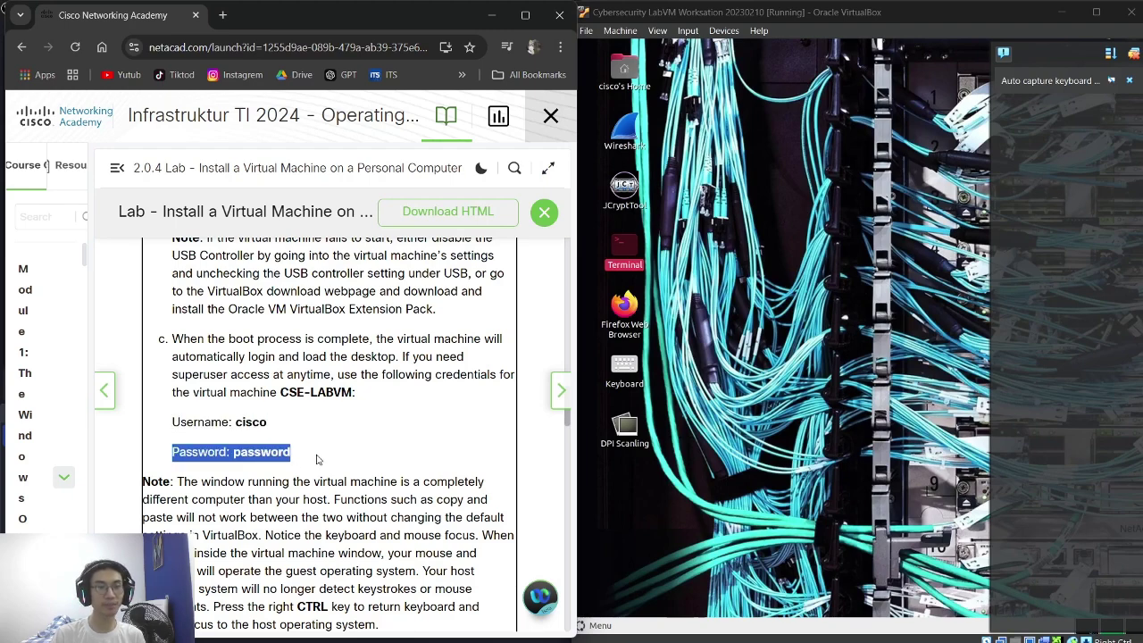
Scroll the lab page down to Step 3's IP address question
left_click(807, 409)
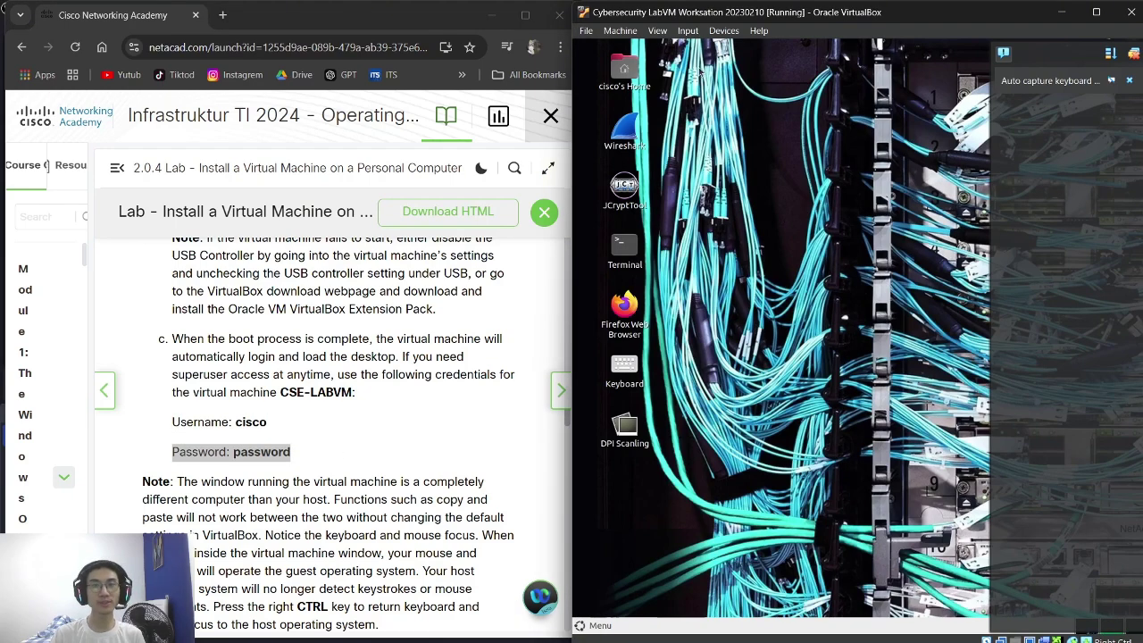
scroll(311, 401, "down", 3)
left_click(311, 401)
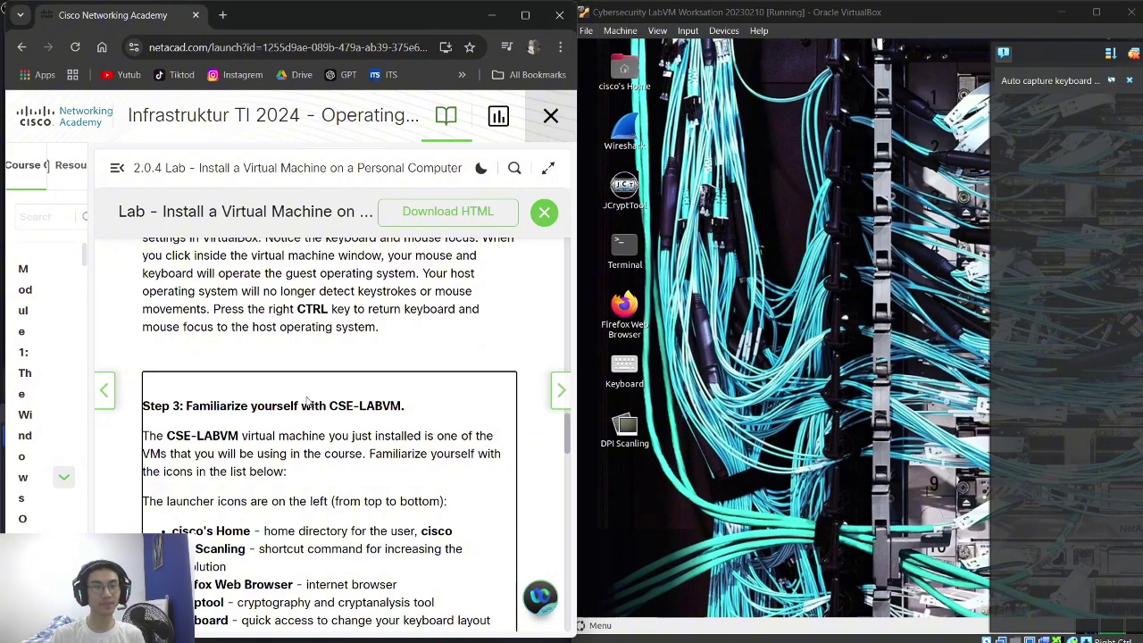
scroll(311, 401, "down", 2)
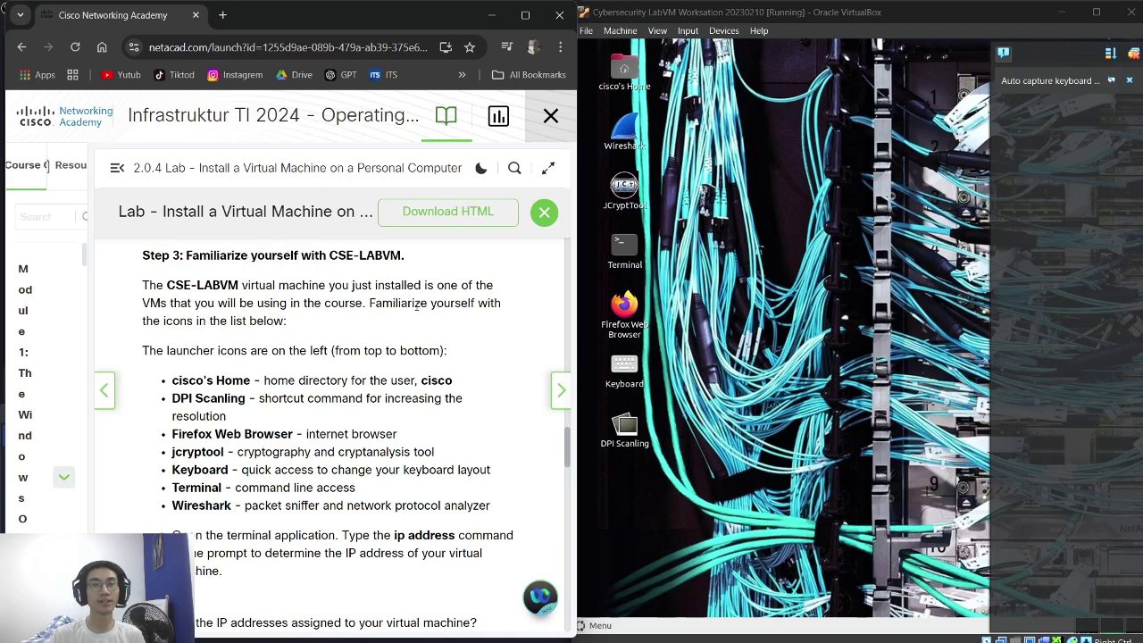
scroll(406, 313, "down", 3)
scroll(404, 317, "up", 2)
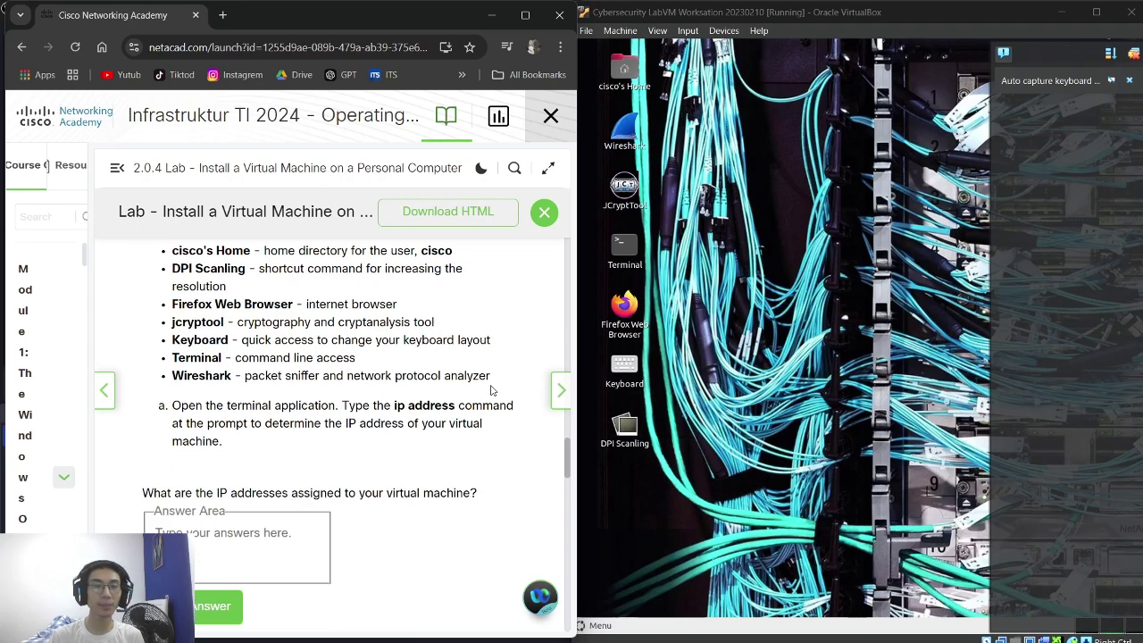
scroll(491, 390, "down", 3)
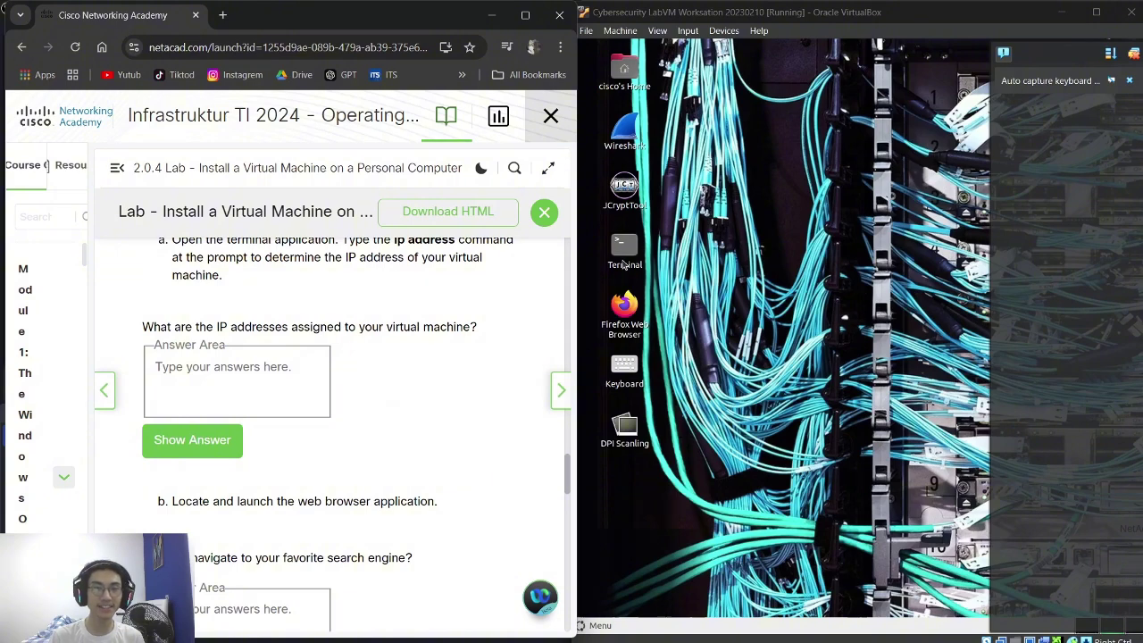
Run 'ip address' in a VM terminal and enter 127.0.0.1/8 as the answer
double_click(625, 259)
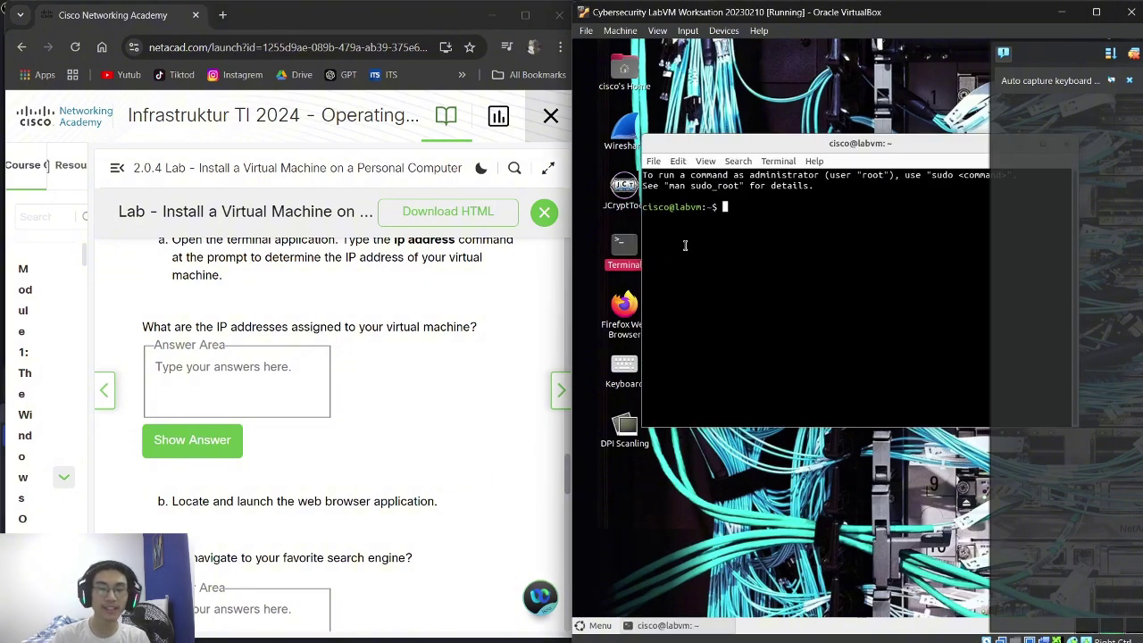
type("ip addr")
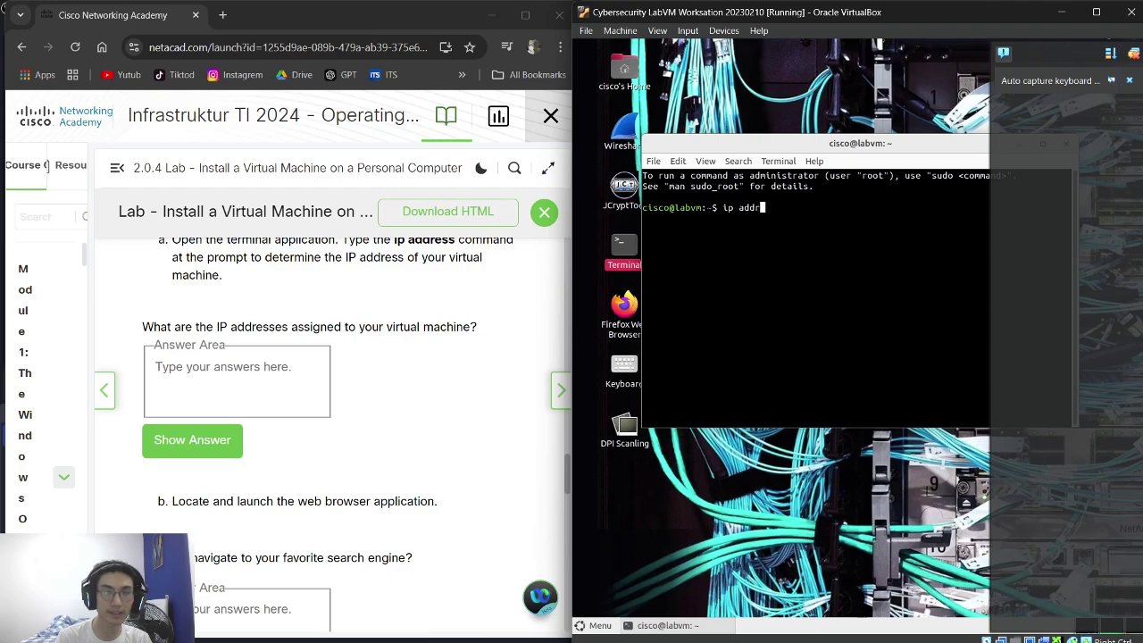
type("ess")
key("Return")
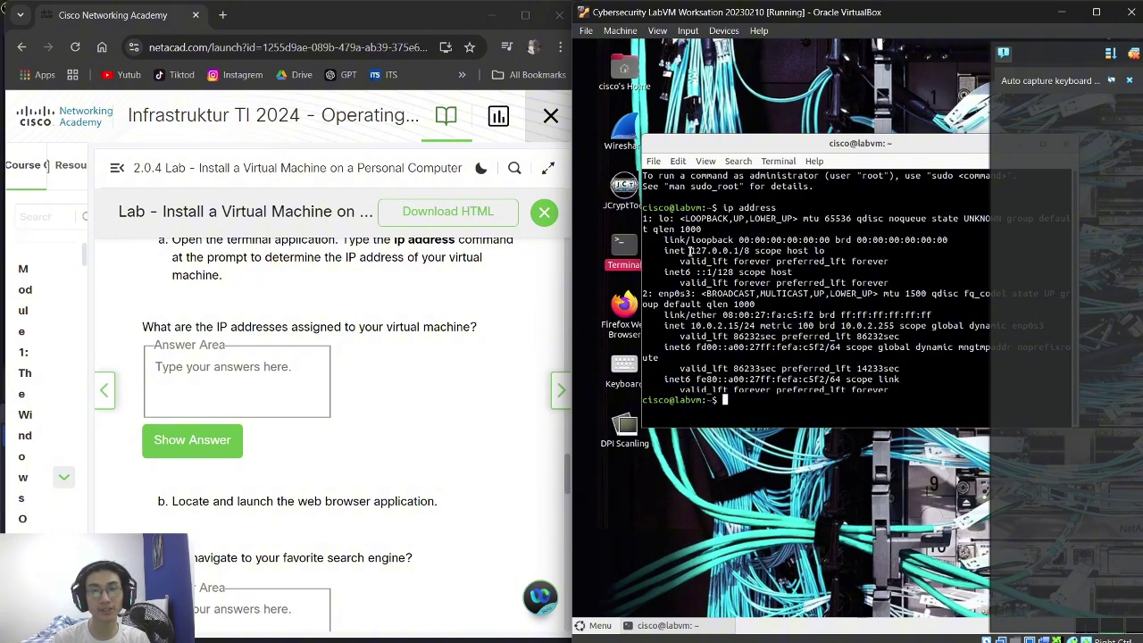
left_click_drag(690, 251, 754, 251)
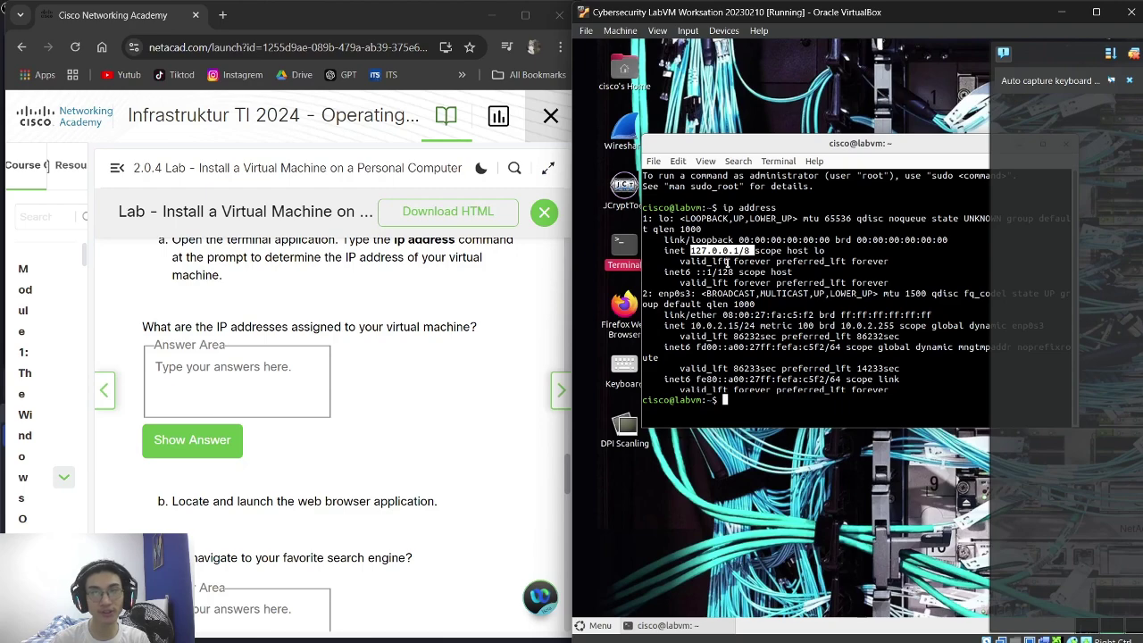
left_click(319, 367)
type("127")
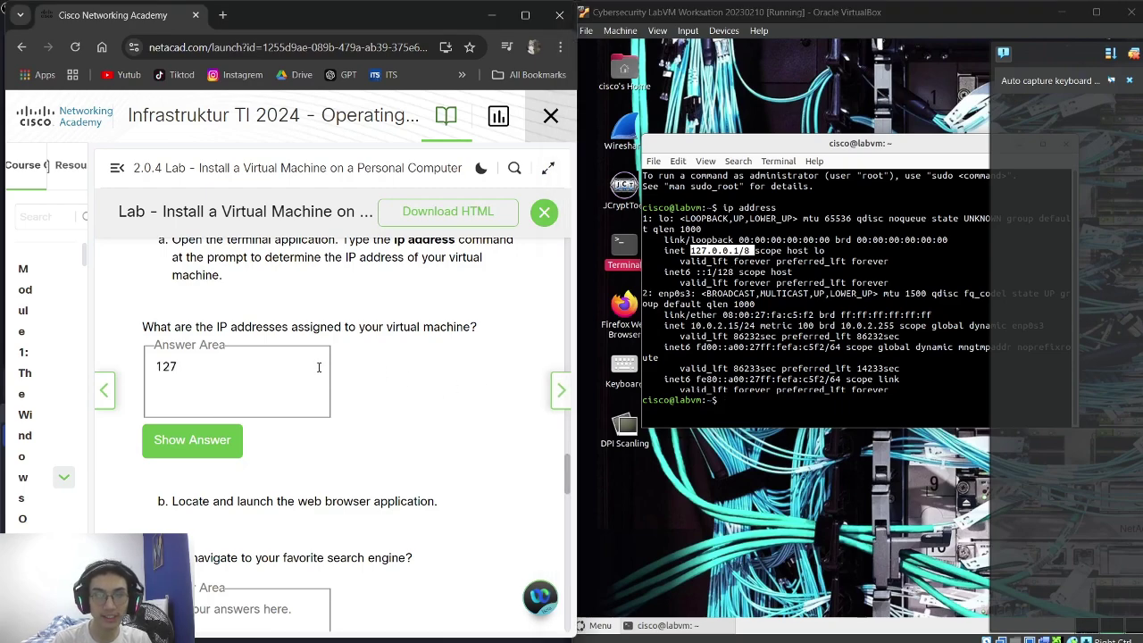
type(".0.0")
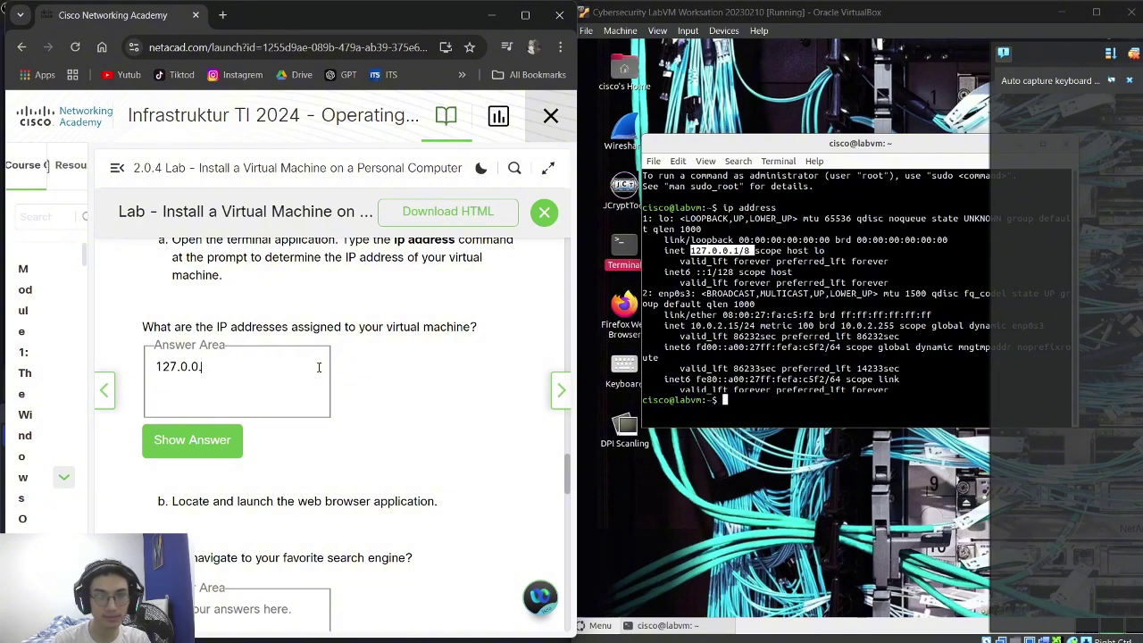
type(".1/8")
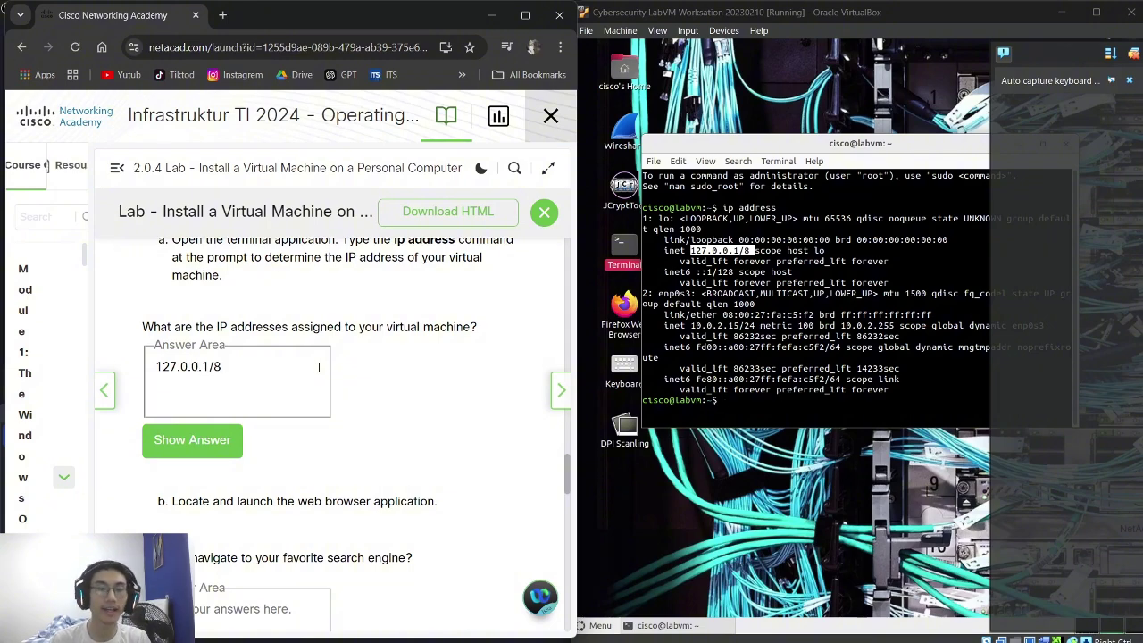
Add 10.0.2.15 from the output on the answer's second line
left_click(726, 299)
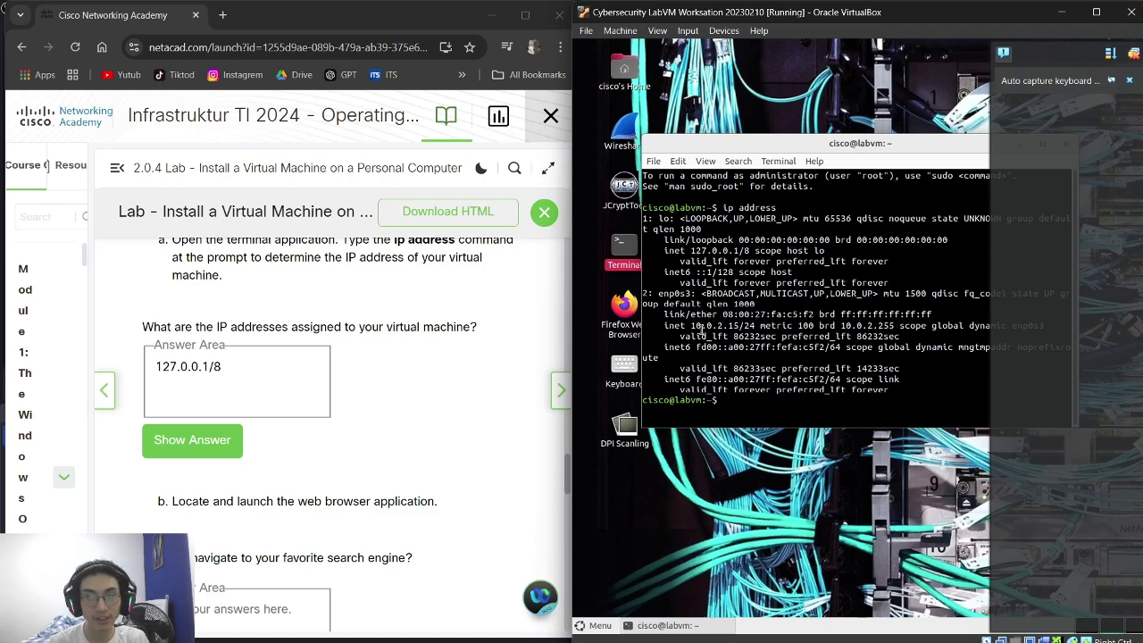
left_click_drag(689, 325, 740, 326)
left_click(257, 402)
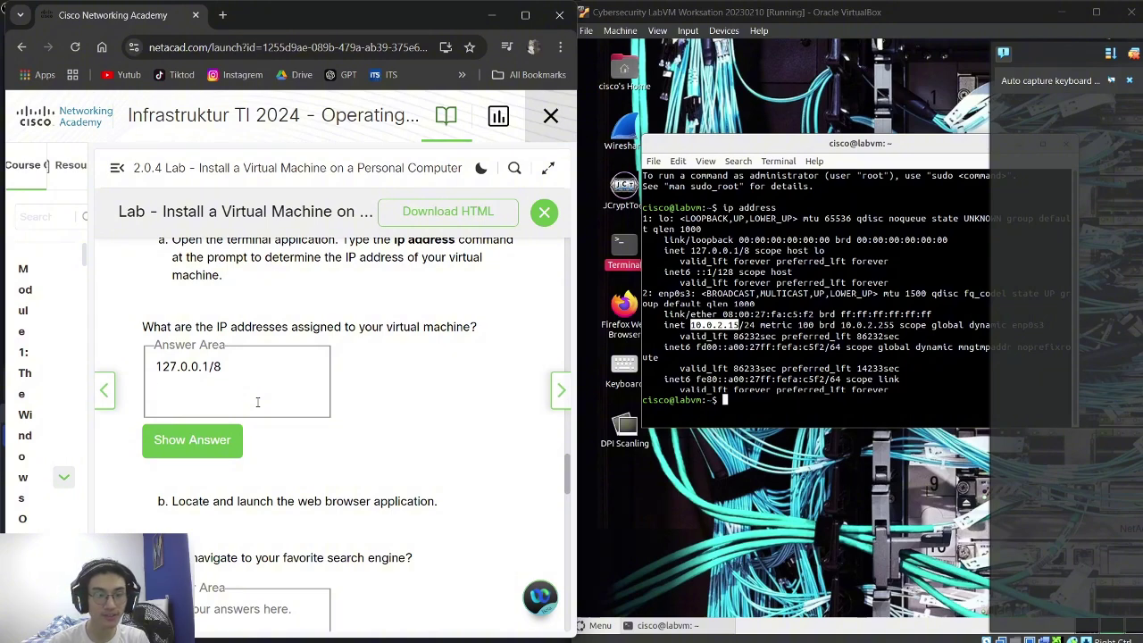
type("10.0")
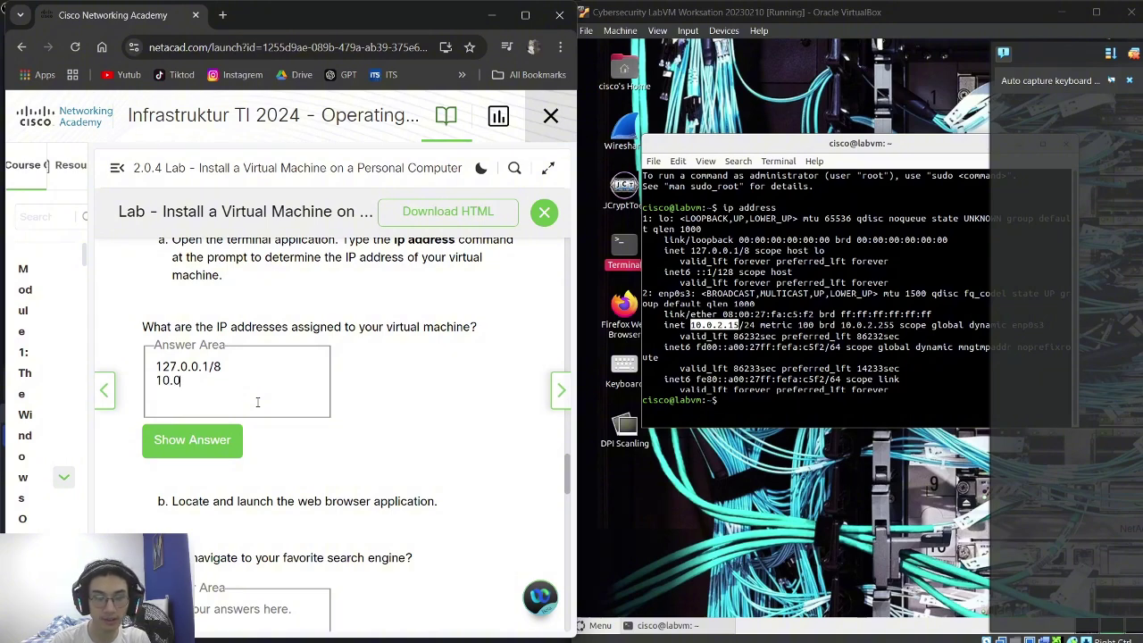
type(".2.1")
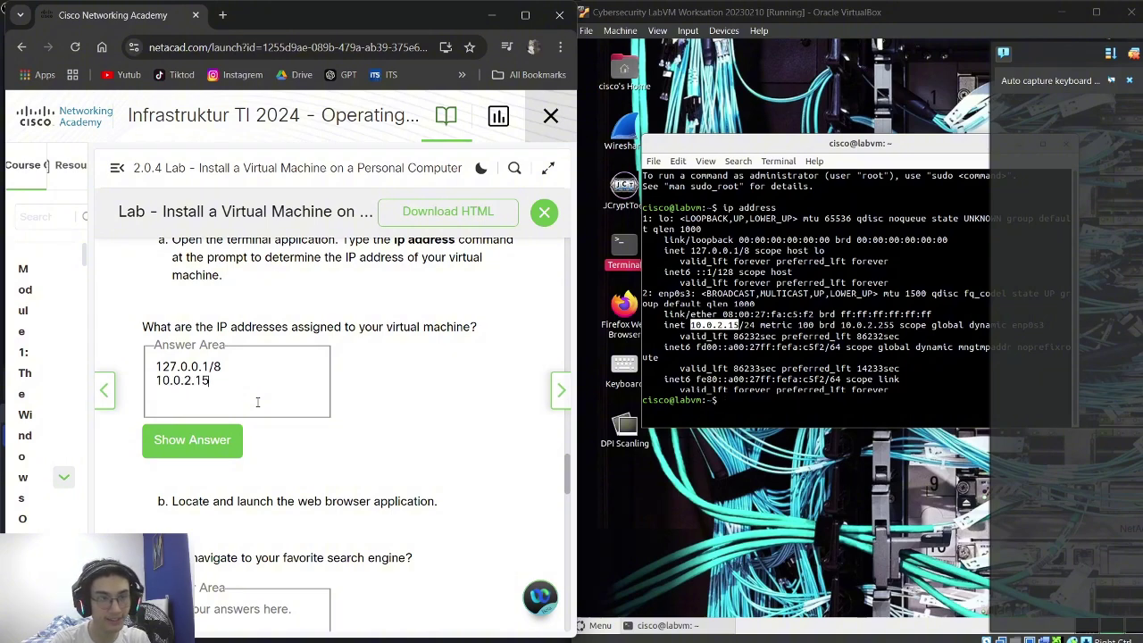
type("5")
scroll(257, 402, "down", 3)
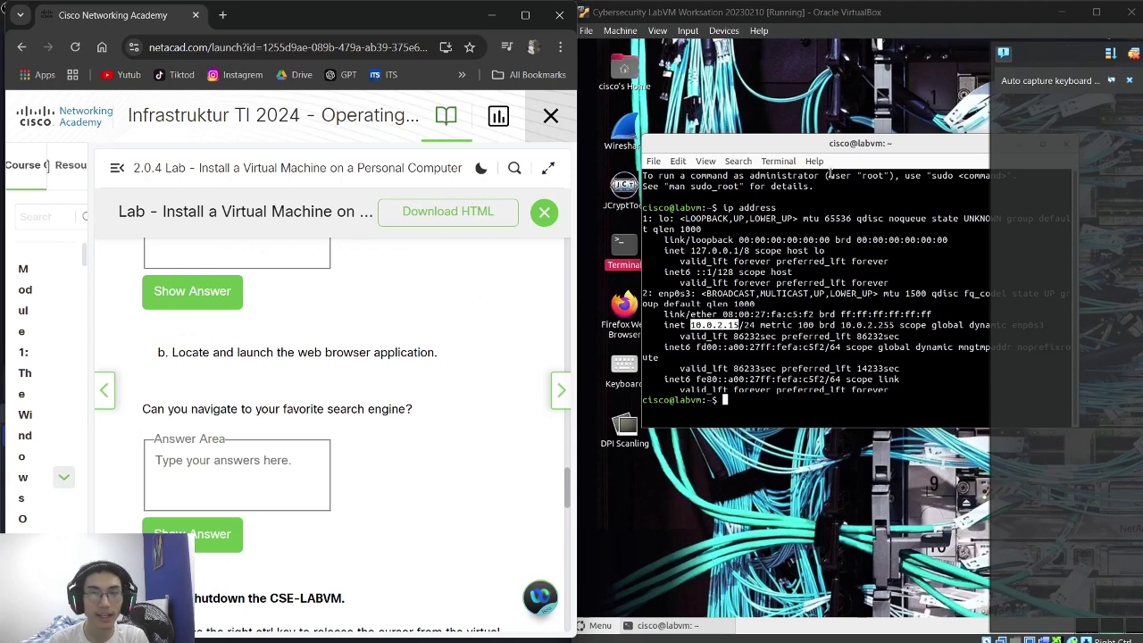
Close the VM's terminal window, leaving the bare desktop
left_click_drag(813, 145, 714, 151)
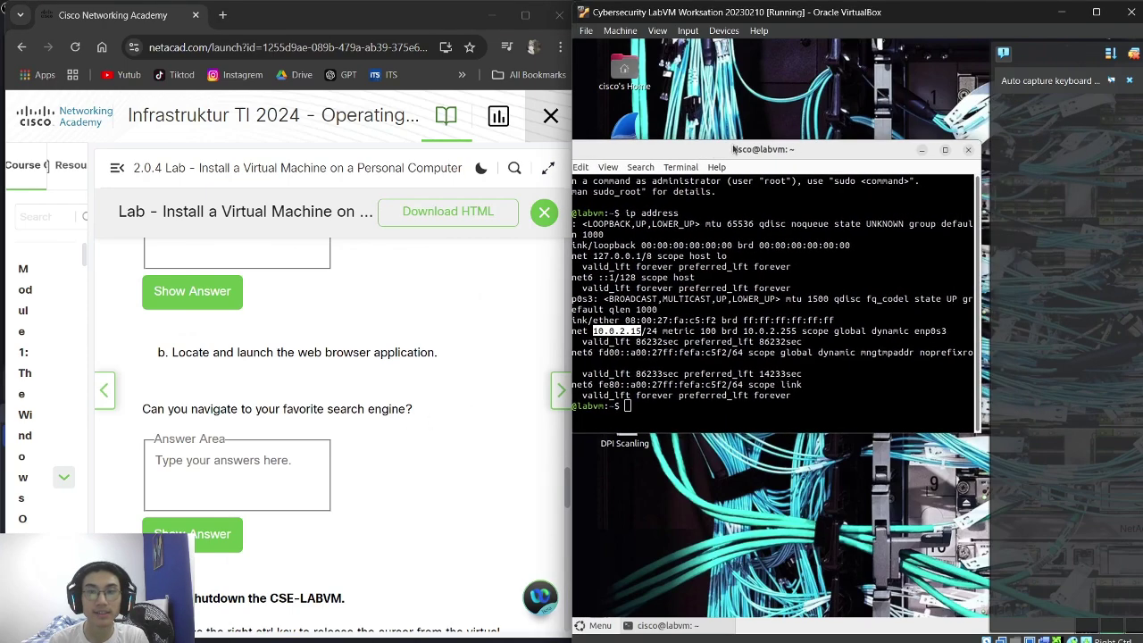
left_click(969, 153)
left_click(695, 303)
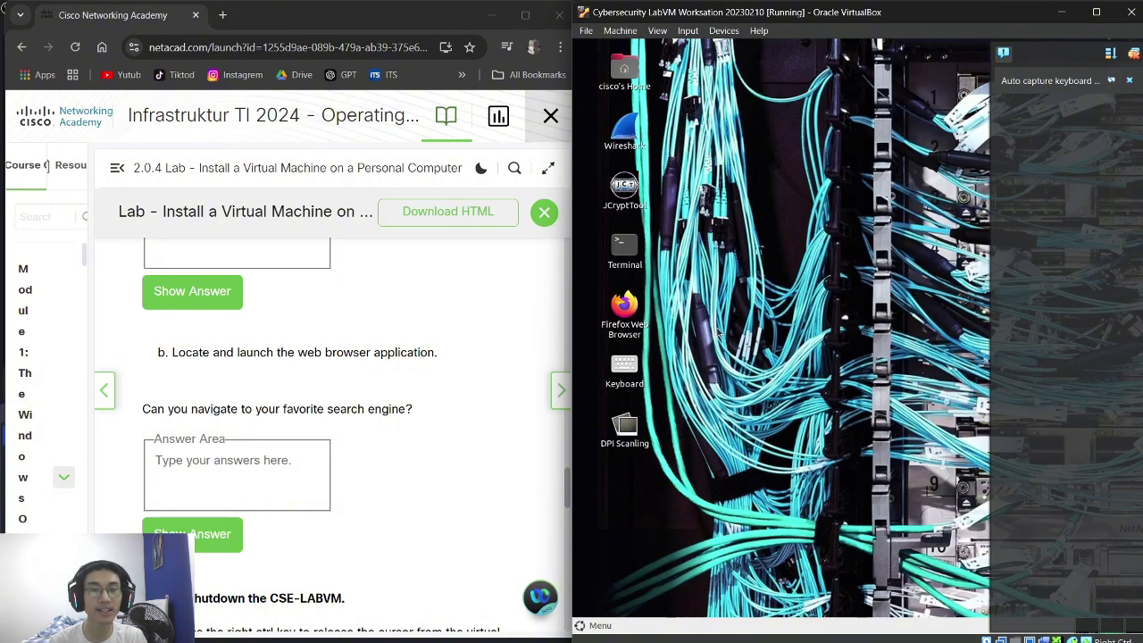
Launch Firefox in the VM, load YouTube, then close all tabs to quit it
double_click(627, 323)
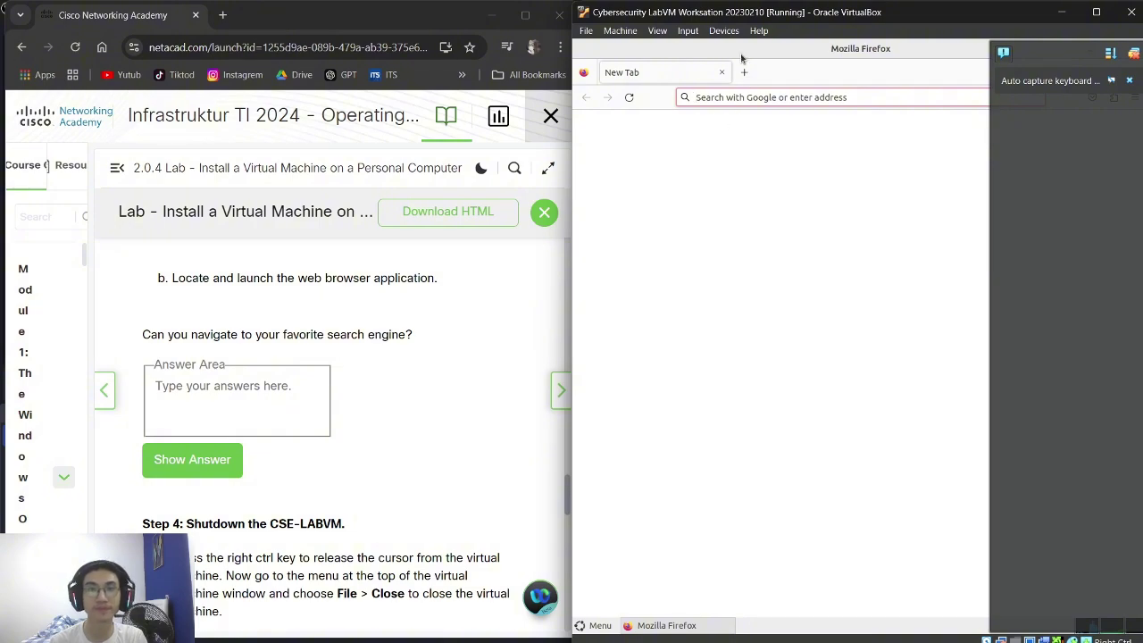
left_click(698, 97)
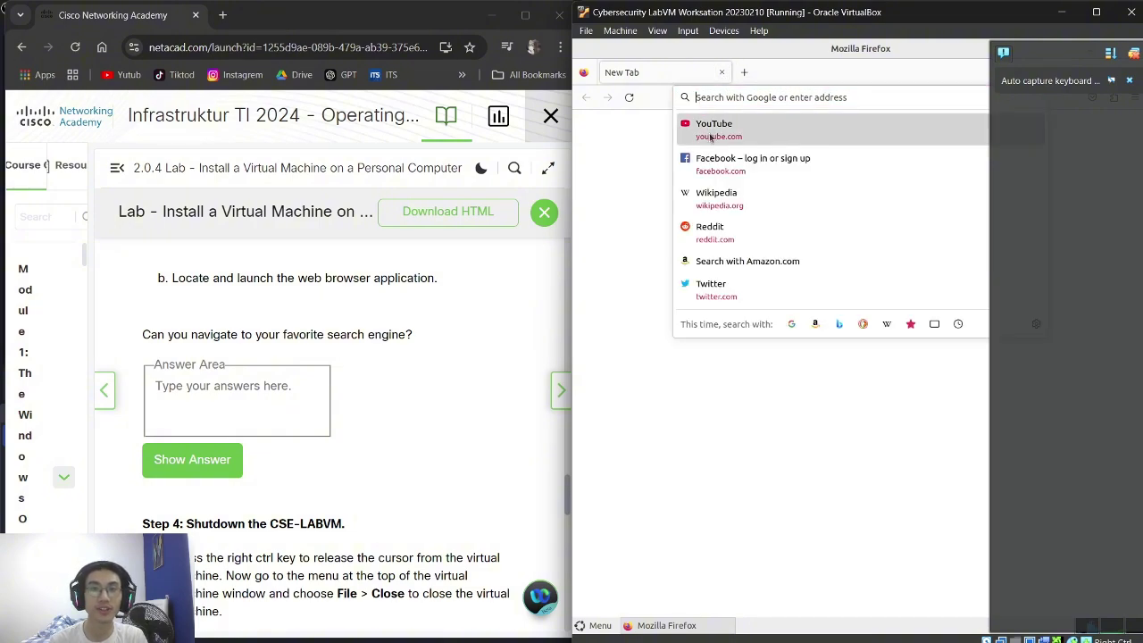
left_click(713, 134)
left_click(744, 74)
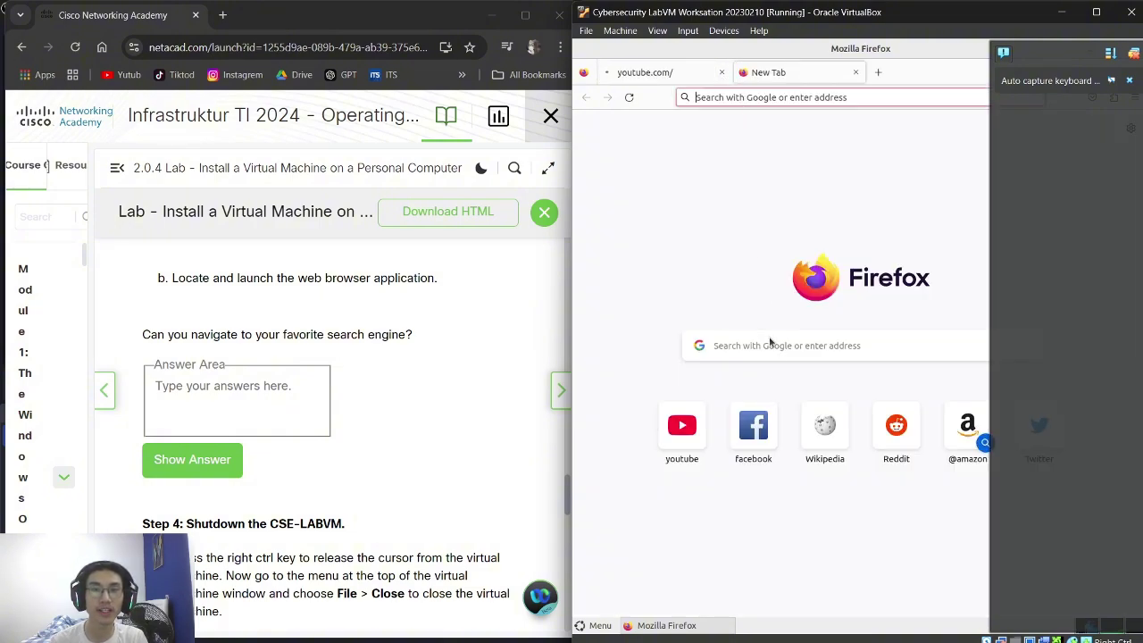
left_click(703, 76)
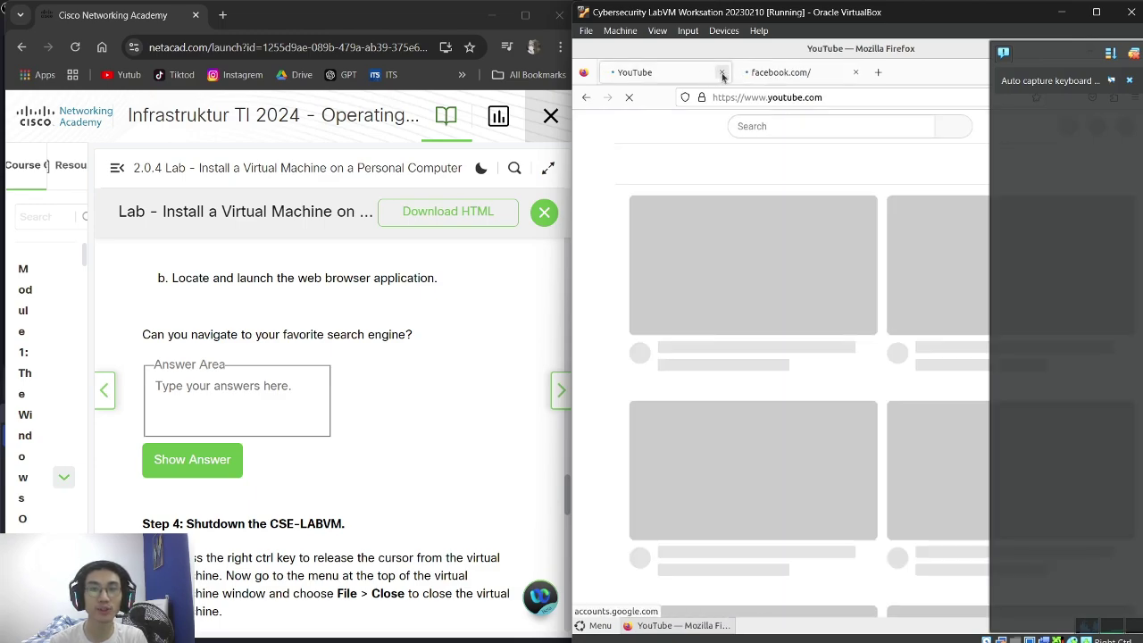
left_click(721, 73)
left_click(729, 72)
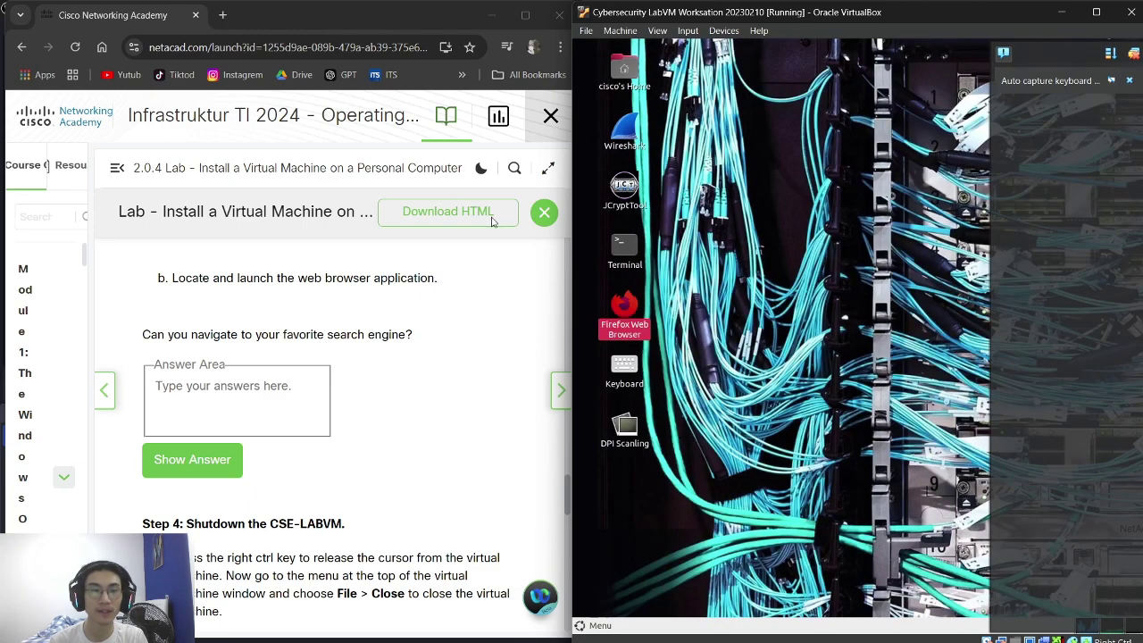
left_click(263, 386)
Answer 'Yes' to the search-engine question, scroll to Step 4, and open the VM's File menu
type("Yes")
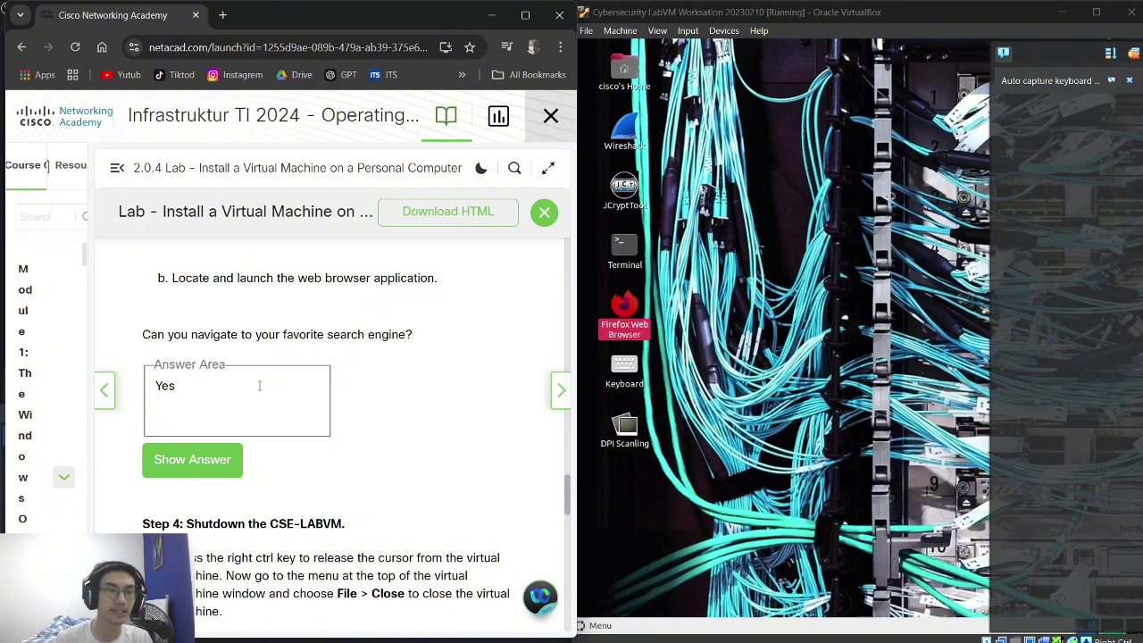
scroll(290, 369, "down", 2)
left_click(697, 331)
scroll(341, 348, "down", 1)
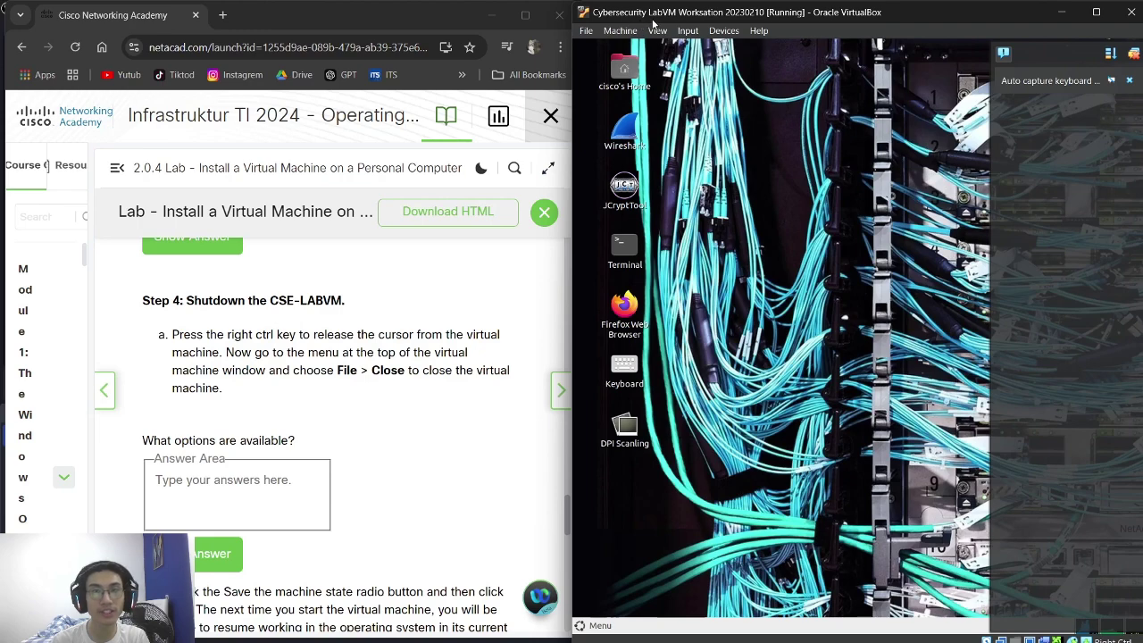
left_click(587, 32)
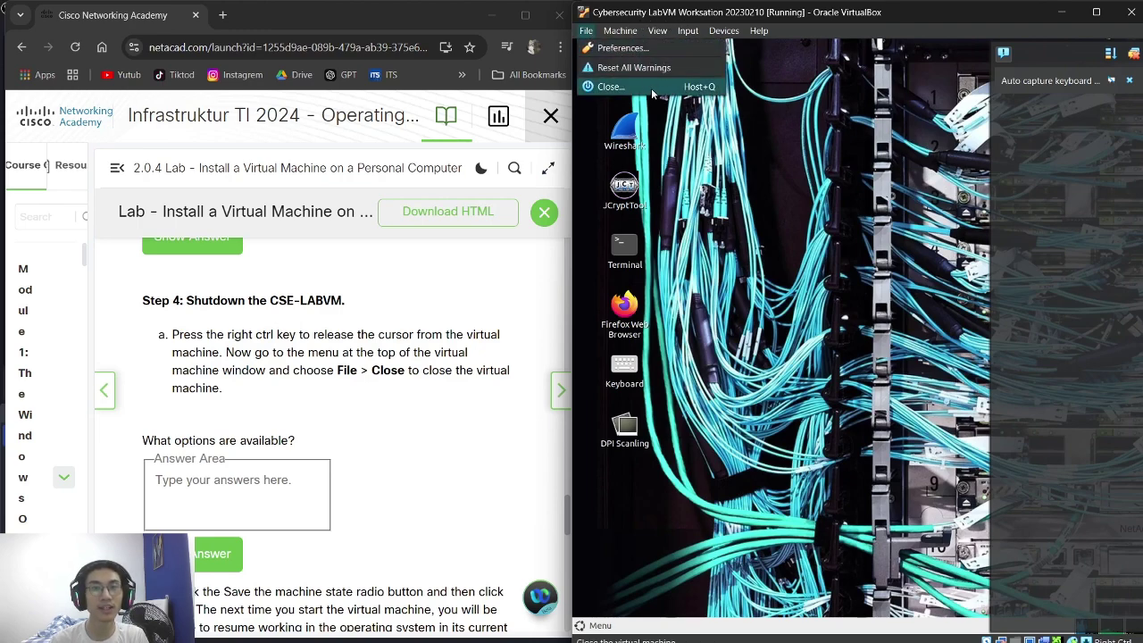
Open the VM's Close dialog and record its options: Save machine state, Send the shutdown signal, Power off the machine
left_click(611, 87)
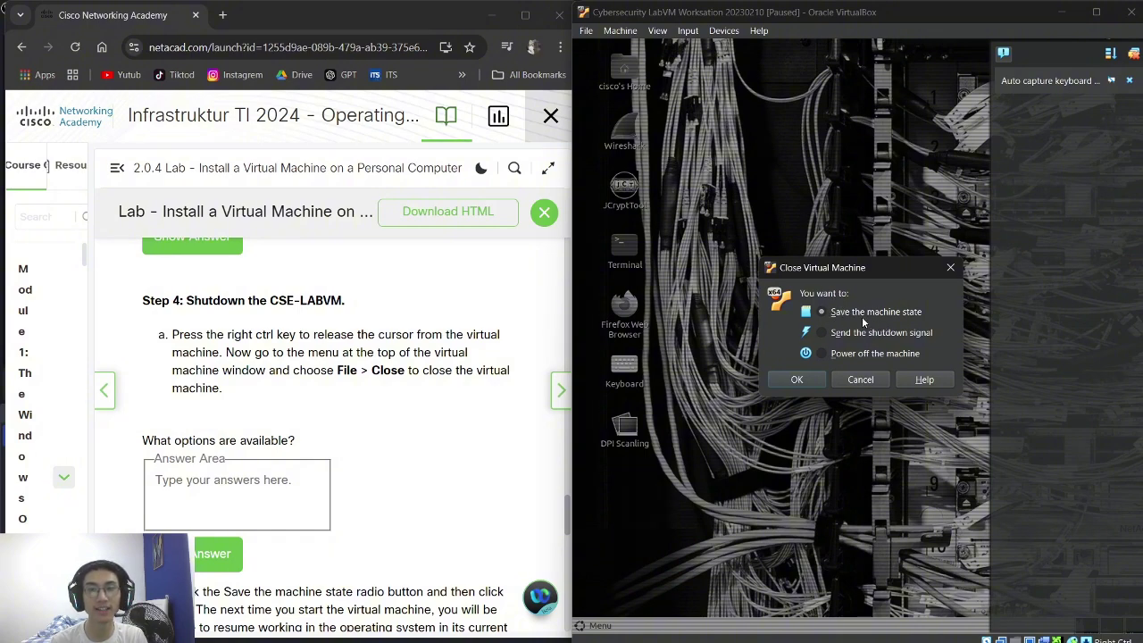
left_click_drag(816, 273, 677, 219)
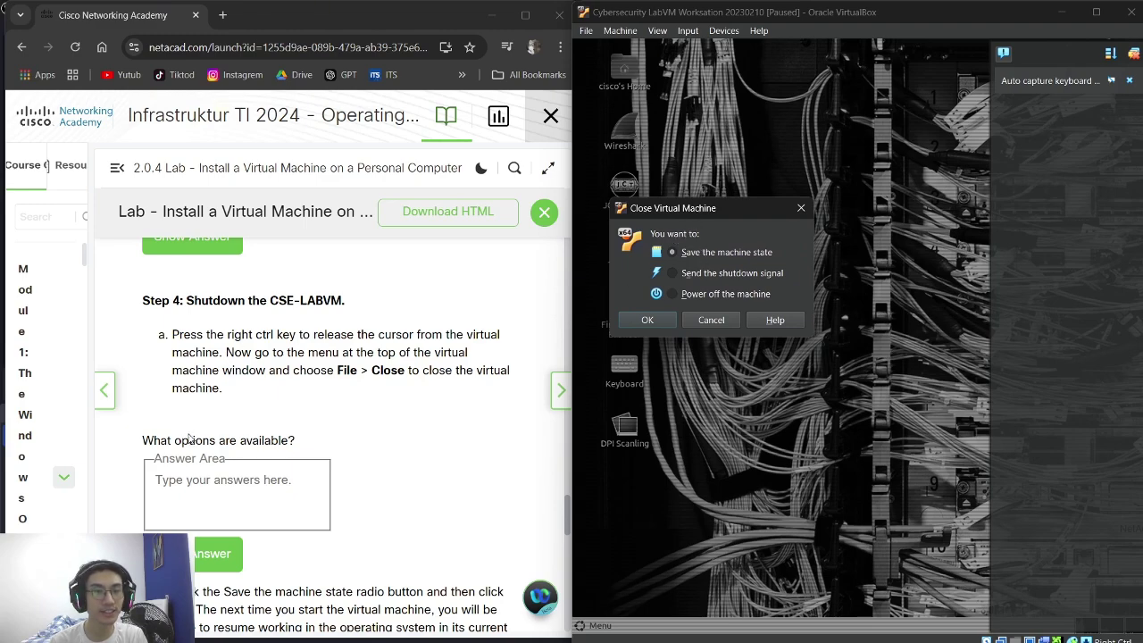
left_click(193, 480)
type("Save mac")
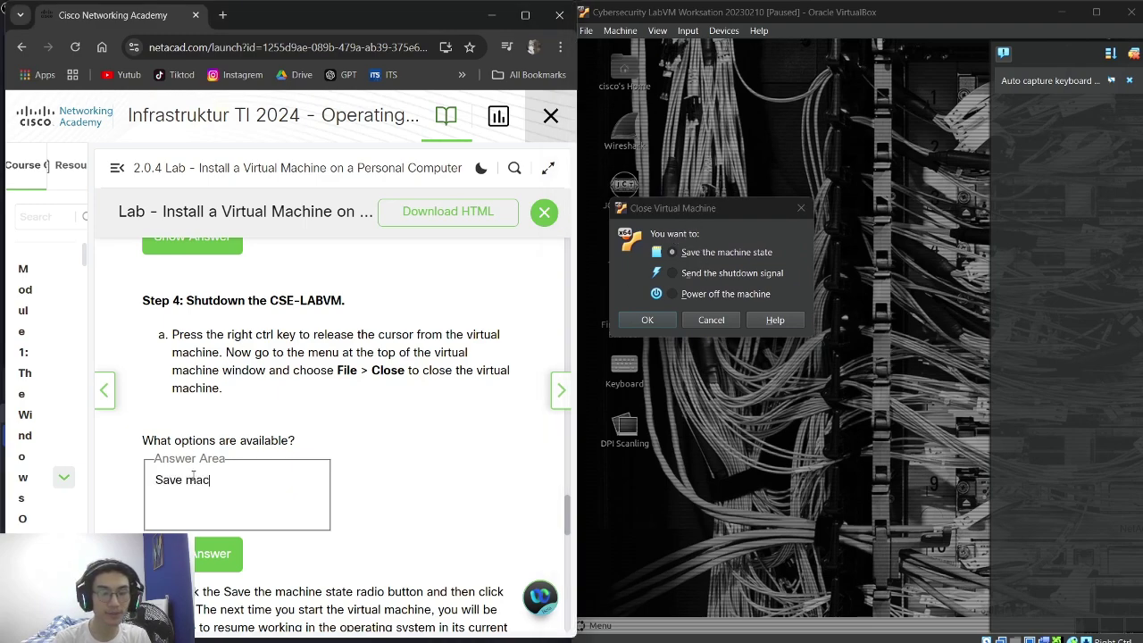
type("hine state")
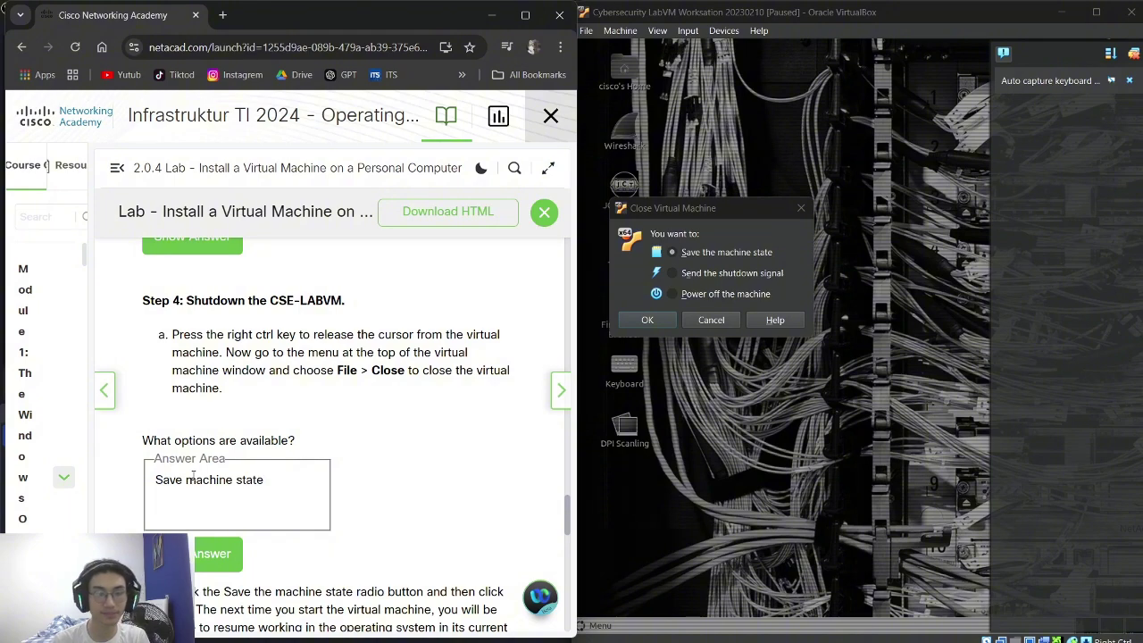
key("Return")
type("Se")
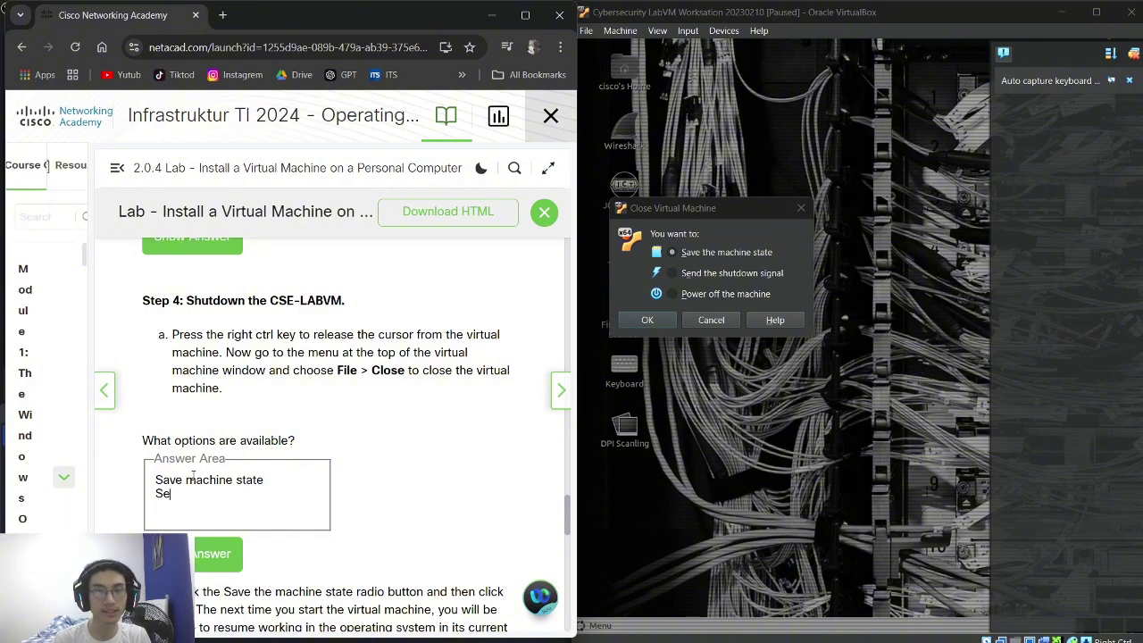
type("ndthe")
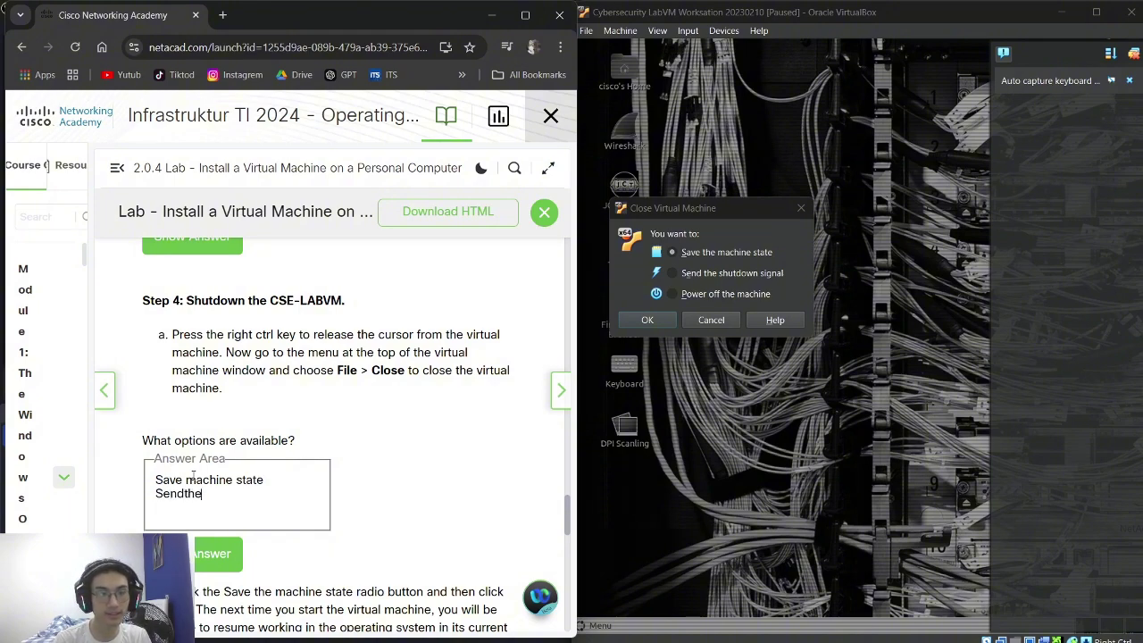
key("BackSpace")
key("BackSpace")
type("the shutdown signal ")
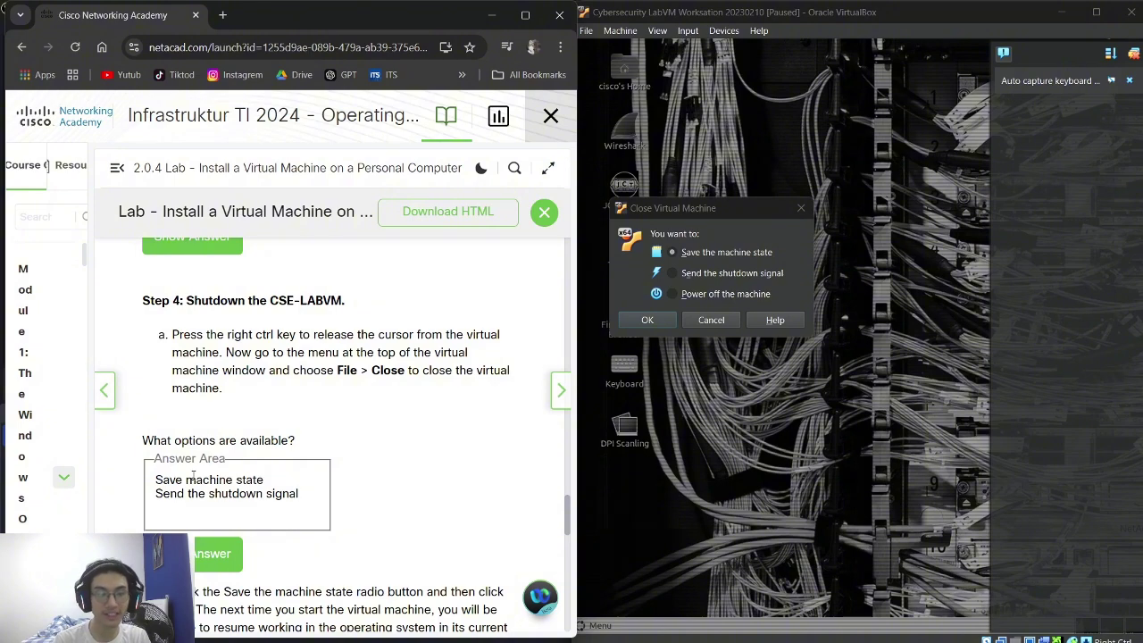
type("Power of")
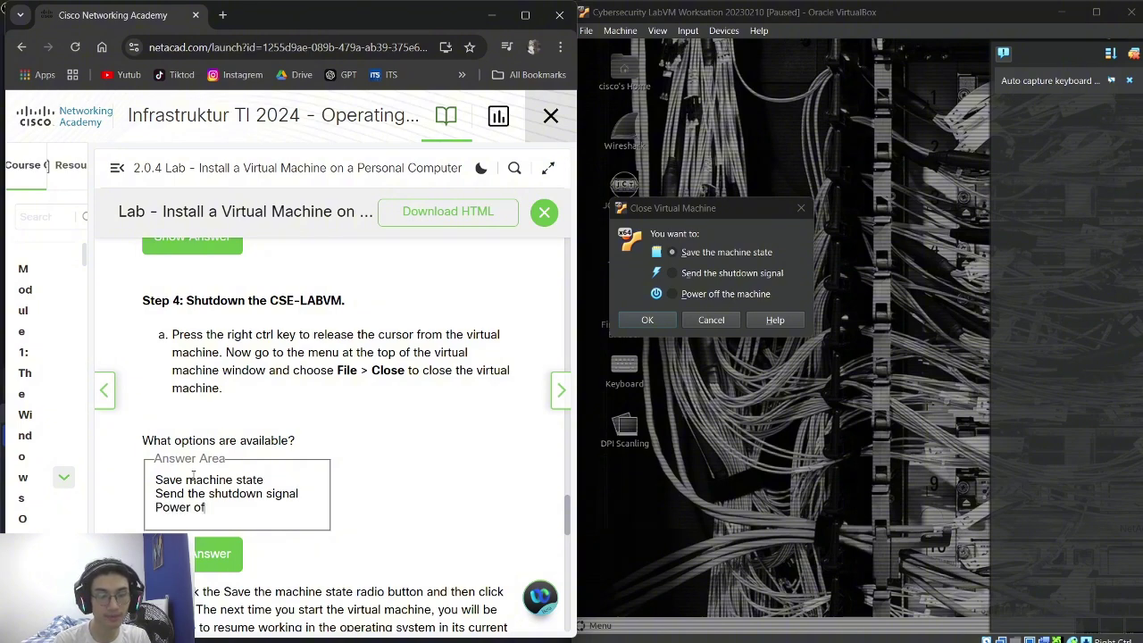
type("f the machine")
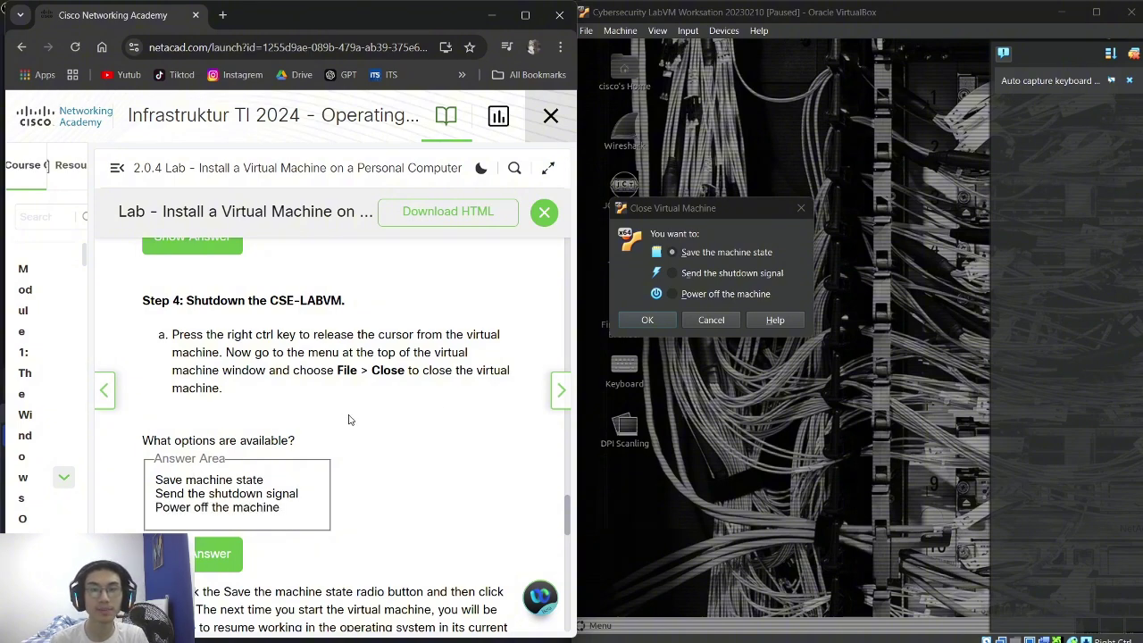
scroll(349, 419, "down", 3)
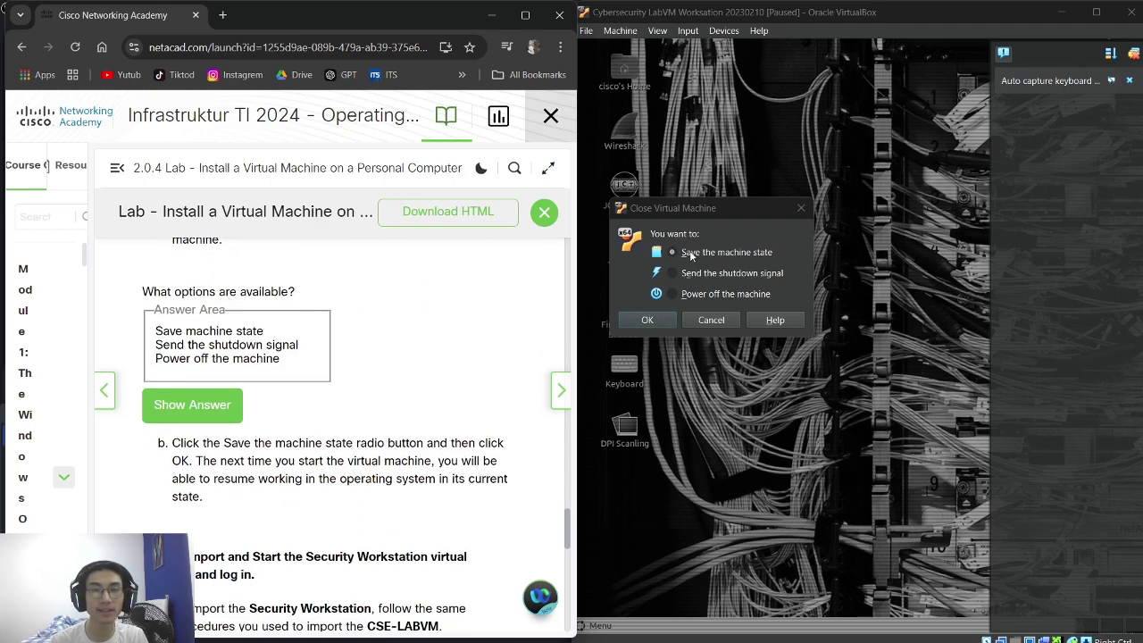
Confirm closing the CSE-LABVM with 'Save the machine state', then scroll the lab to Step 5
left_click(709, 215)
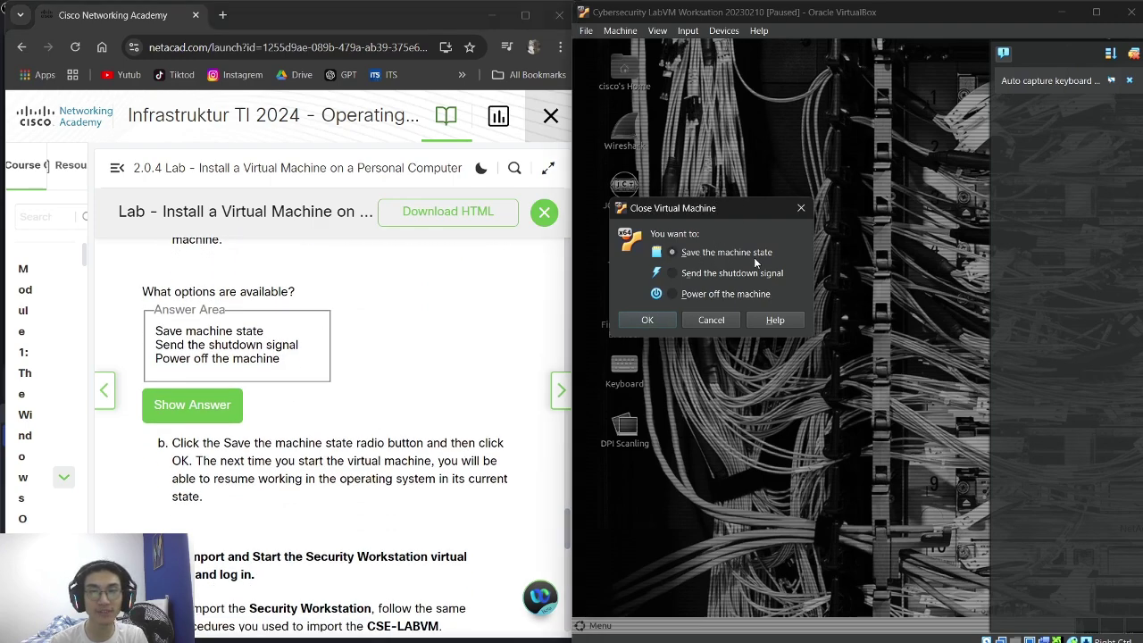
left_click(660, 321)
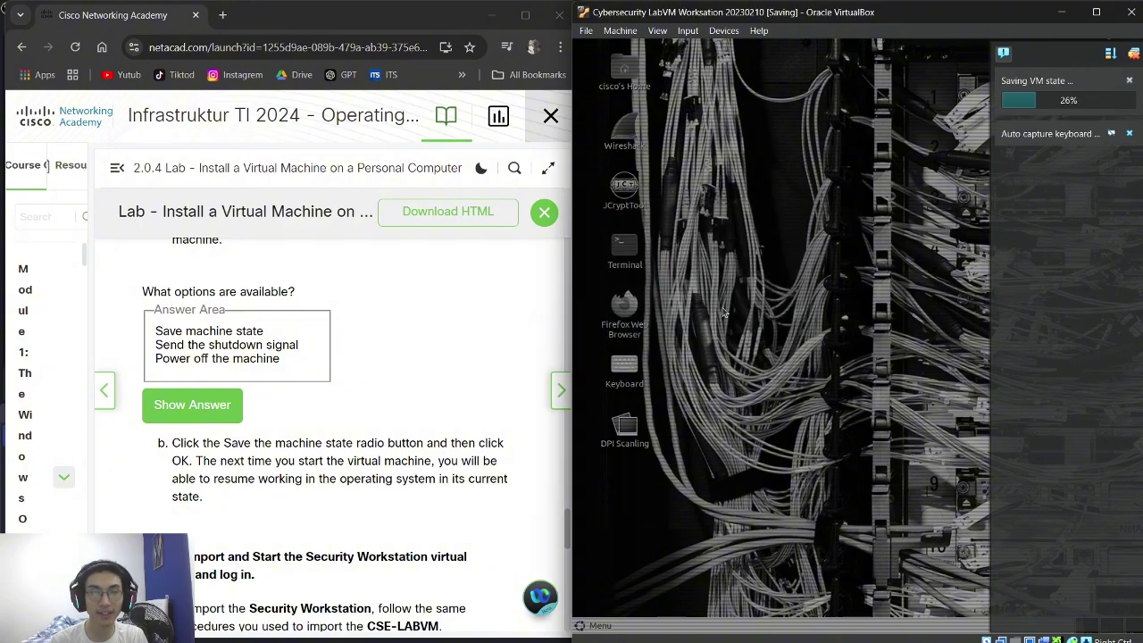
scroll(316, 481, "down", 3)
scroll(316, 480, "down", 3)
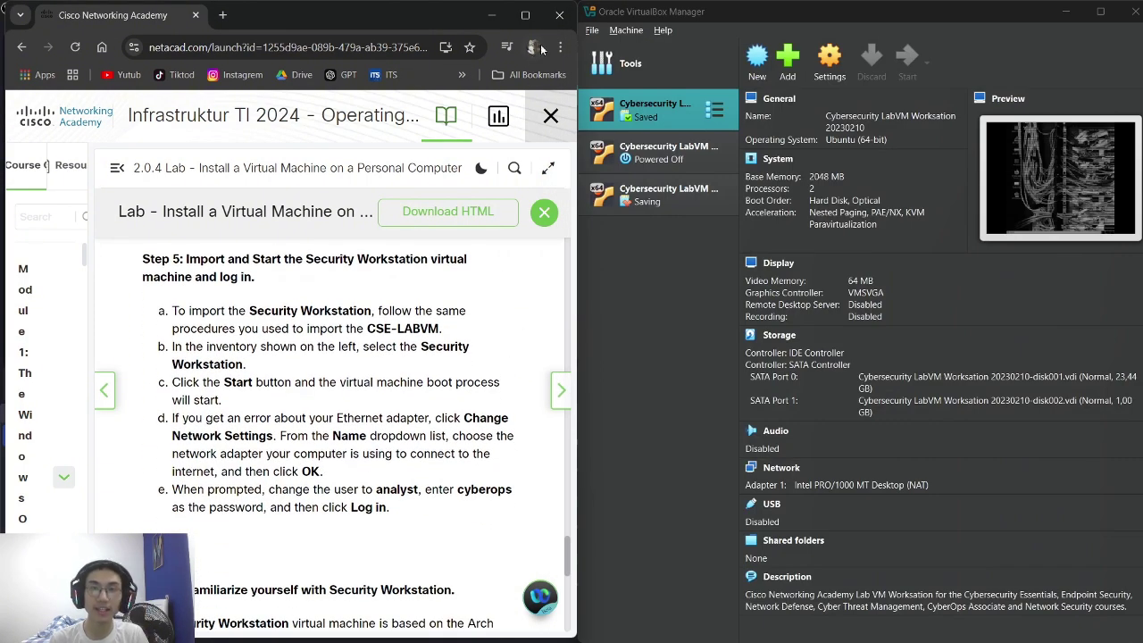
Import Cybersecurity_Lab_VM_Worksation_20230210.ova from Downloads, generating new MAC addresses for all network adapters
left_click(591, 30)
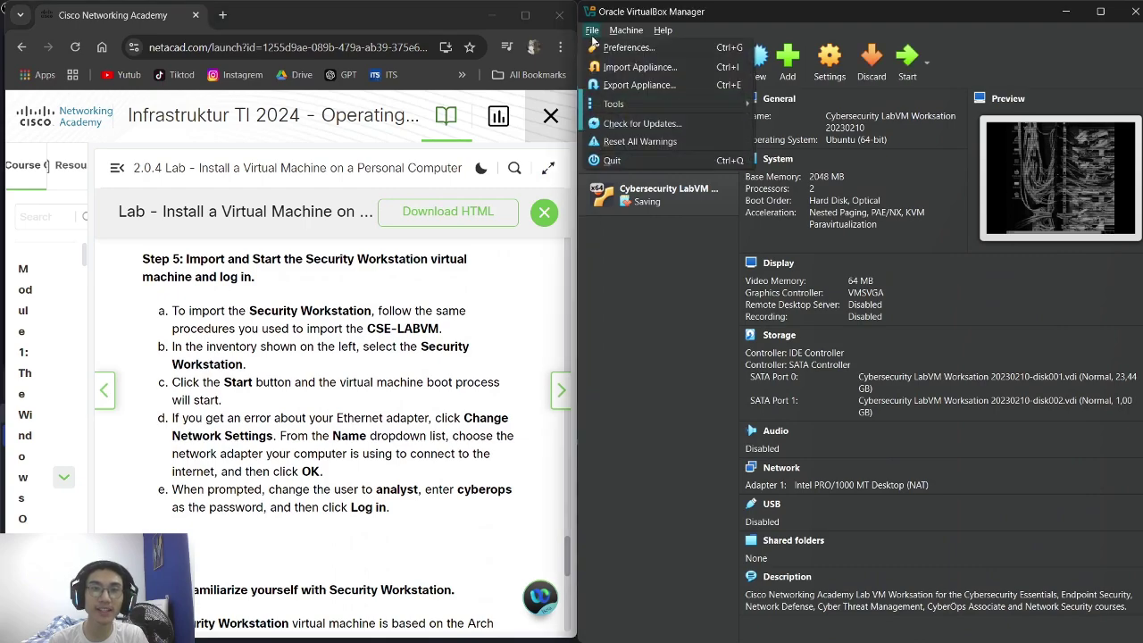
left_click(608, 71)
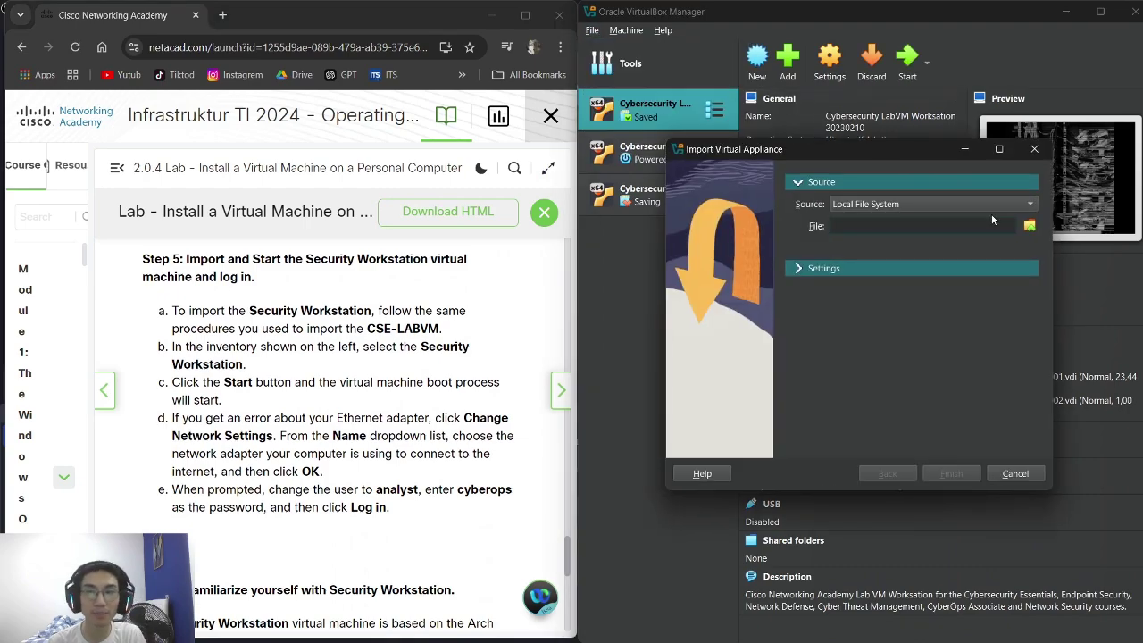
left_click(1031, 228)
left_click(639, 327)
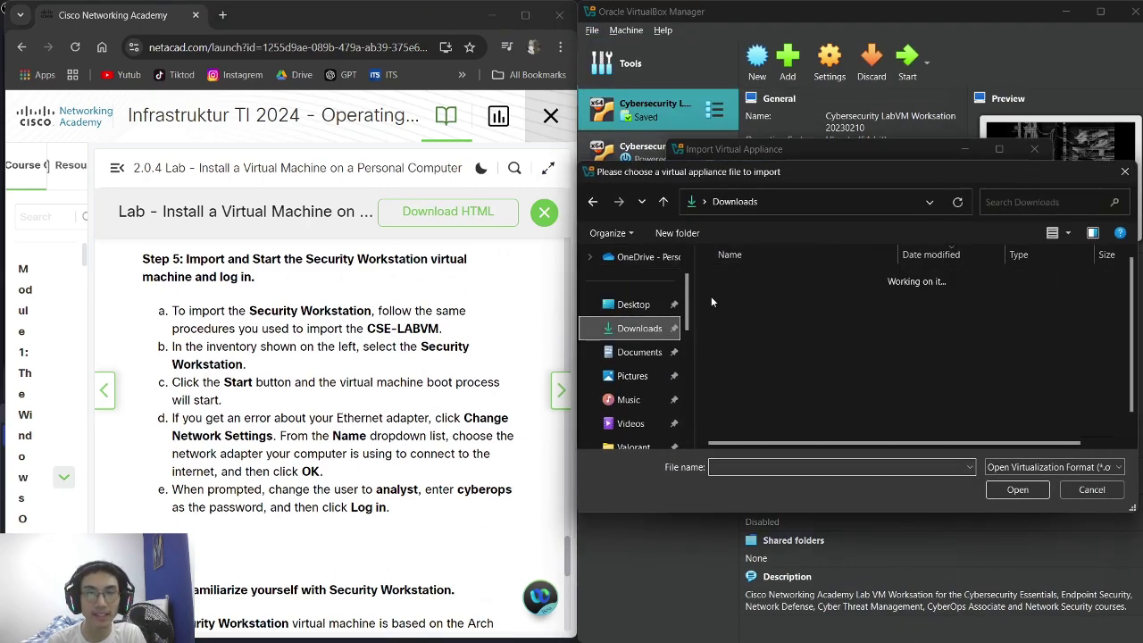
double_click(742, 296)
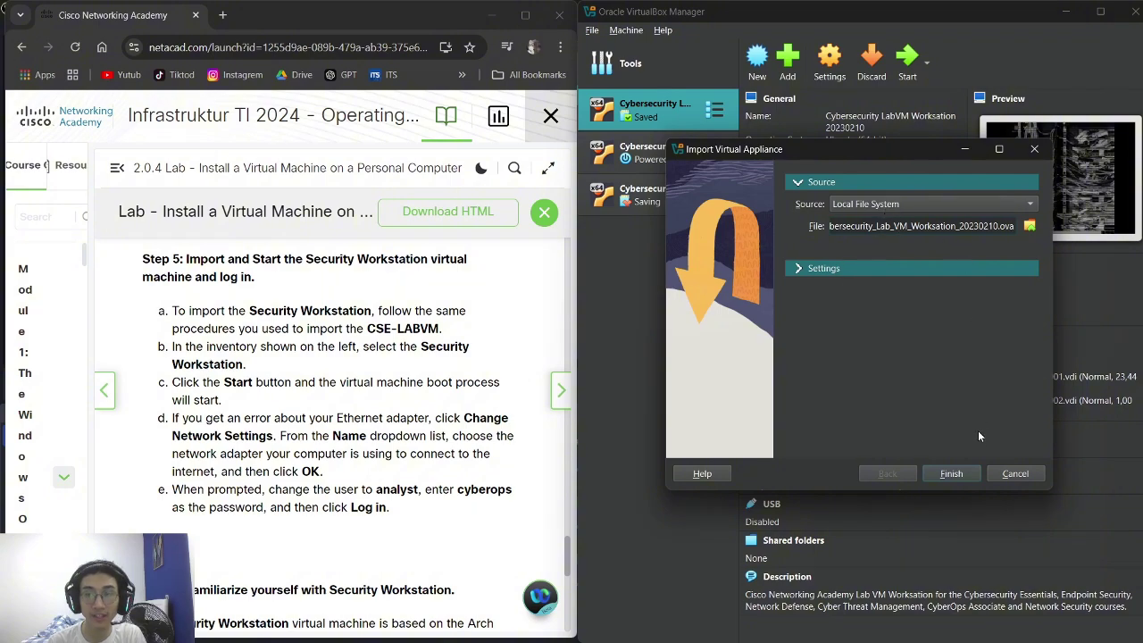
left_click(914, 272)
left_click(933, 399)
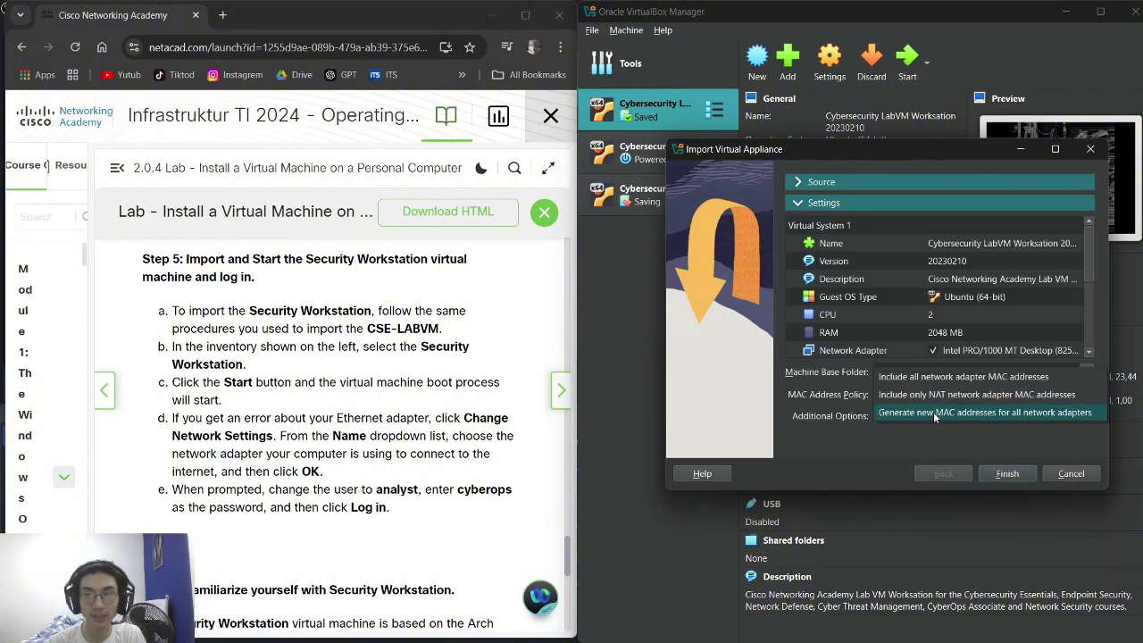
left_click(943, 416)
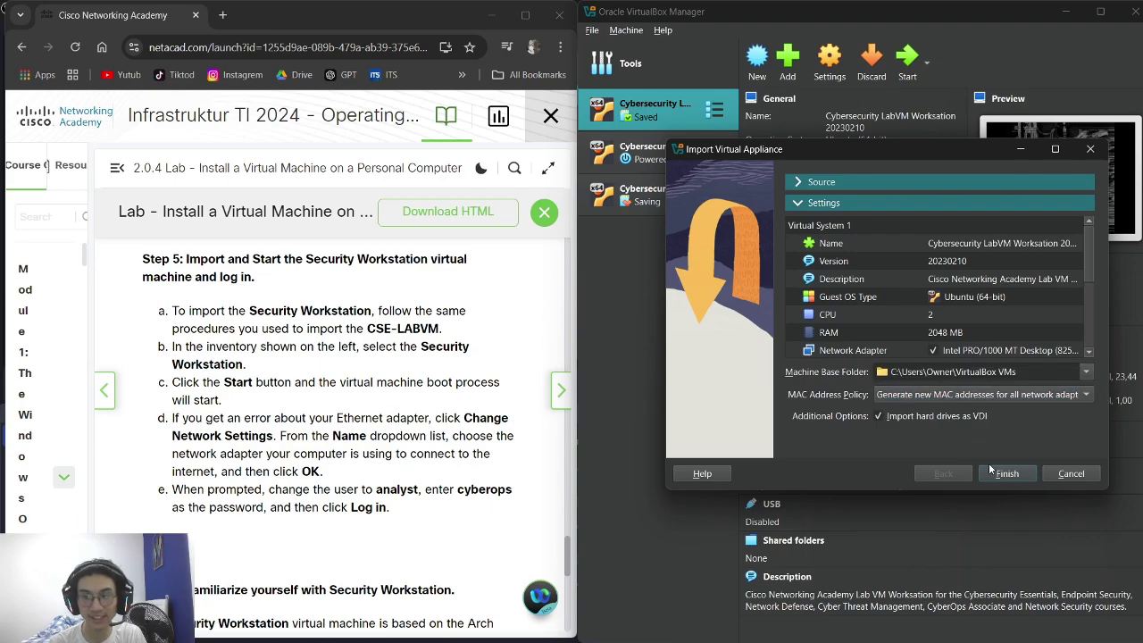
left_click(1003, 473)
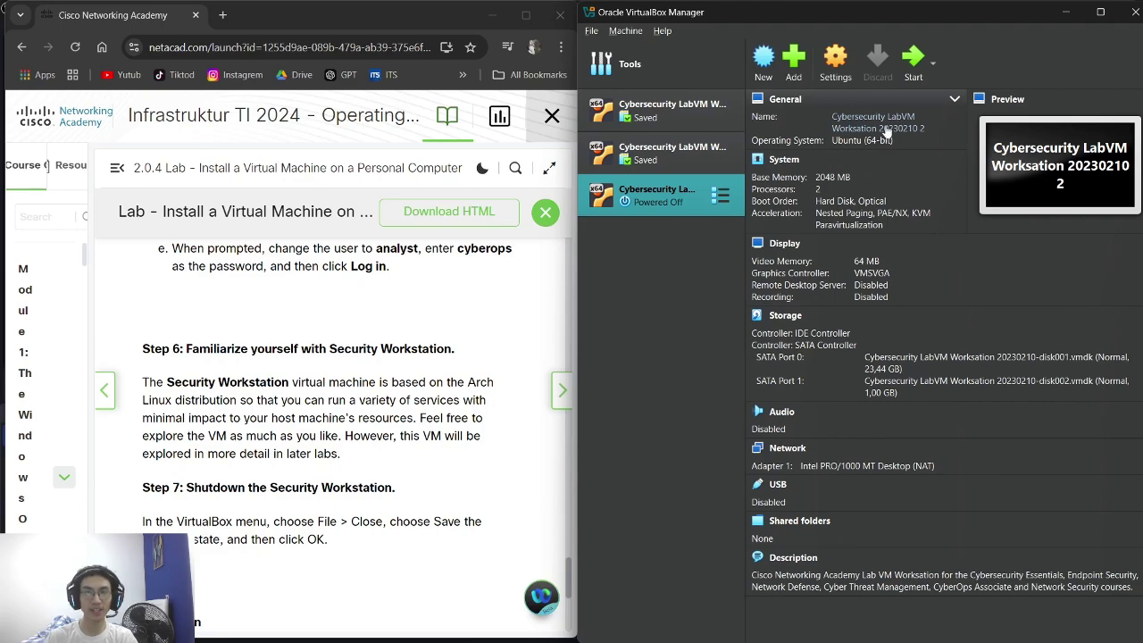
Start 'Cybersecurity LabVM Worksation 20230210 2' and move its window right to uncover the lab page
left_click(914, 65)
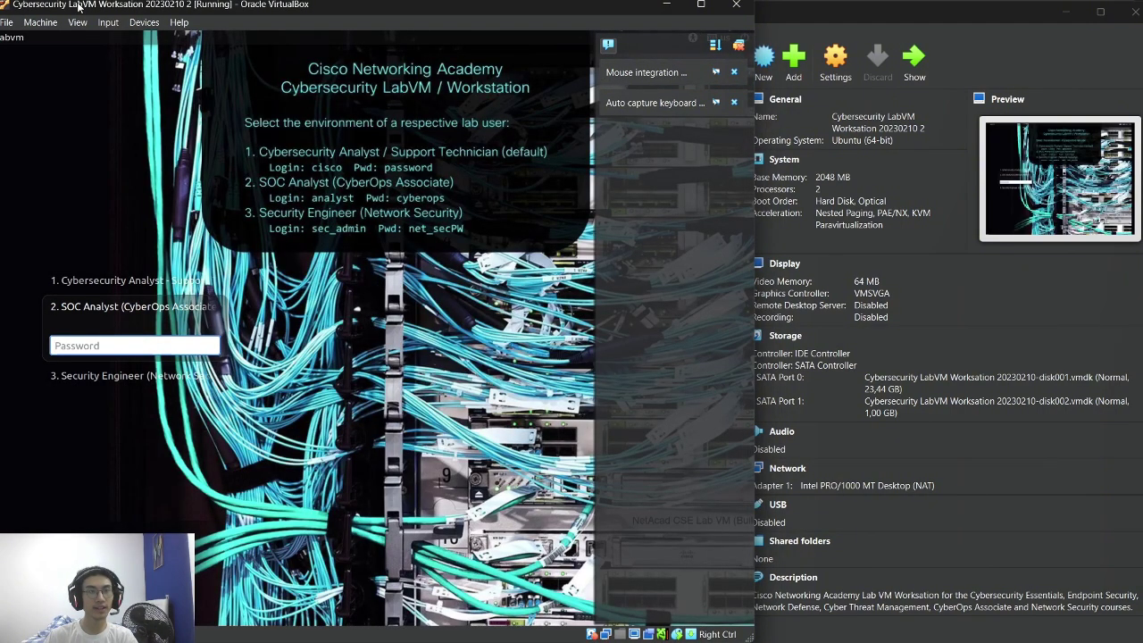
left_click_drag(88, 9, 520, 22)
left_click_drag(623, 24, 627, 16)
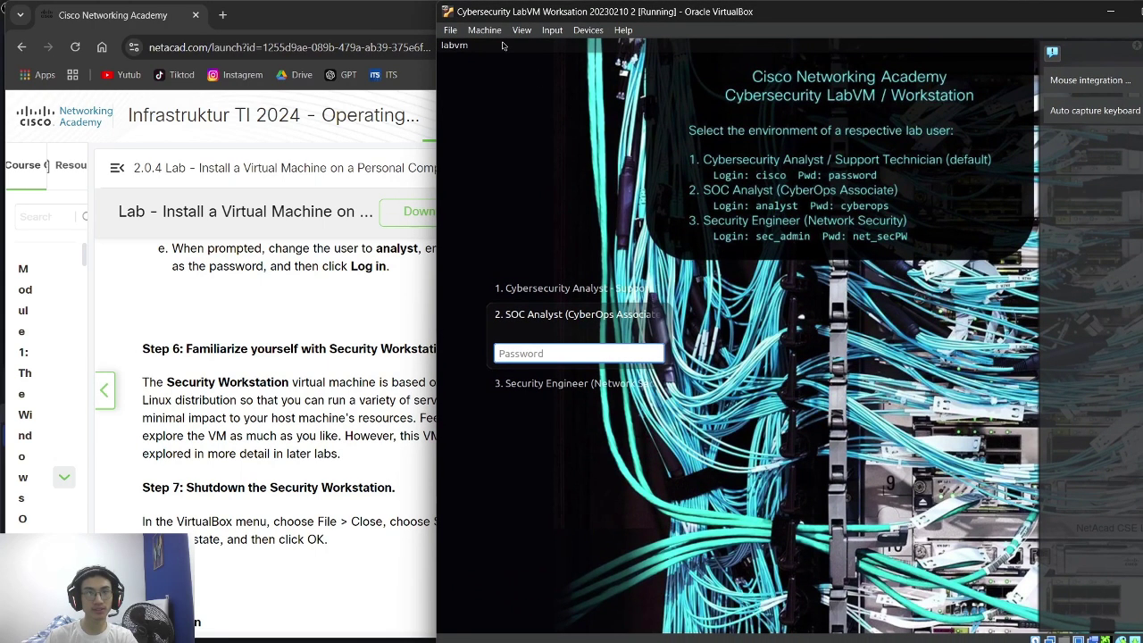
Log in to the second VM as the SOC Analyst user with its account password
left_click(584, 289)
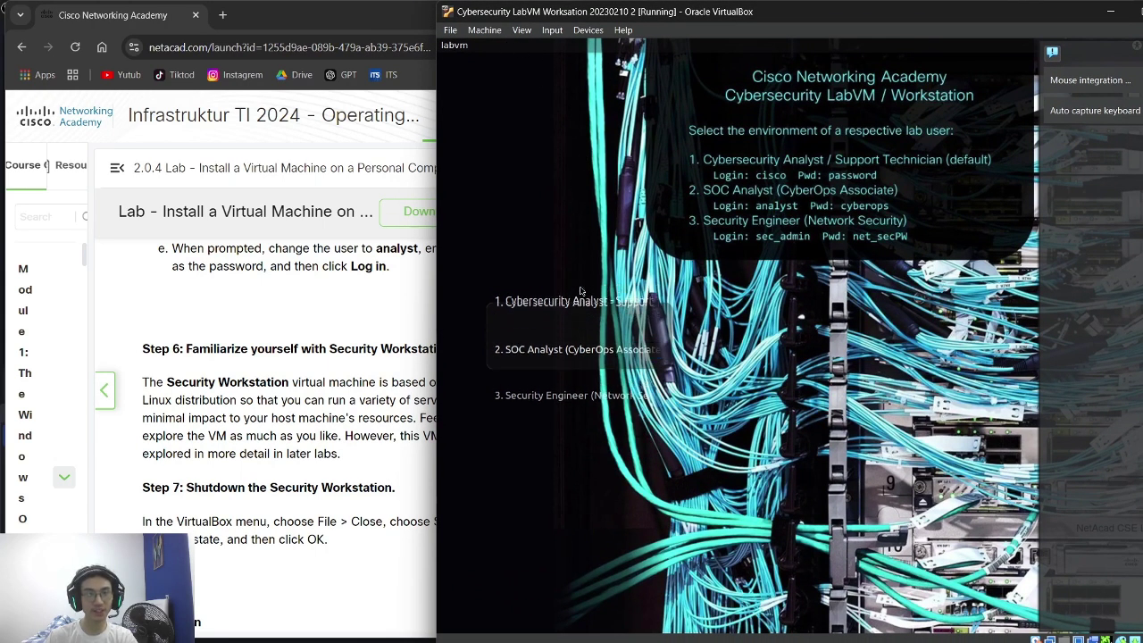
left_click(569, 385)
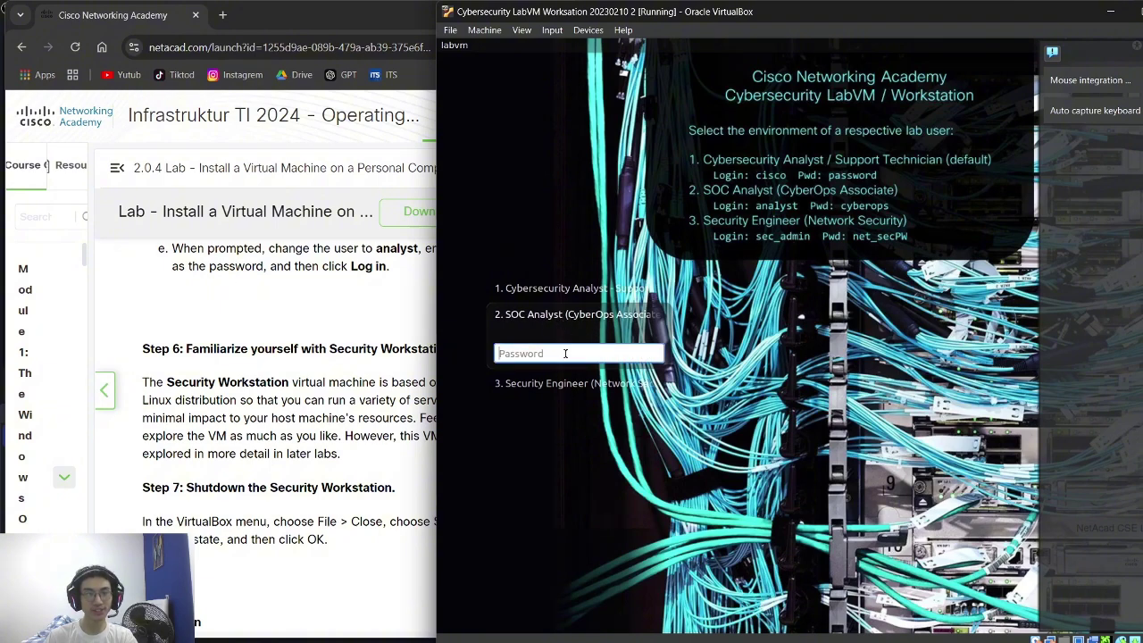
left_click(564, 386)
left_click(560, 295)
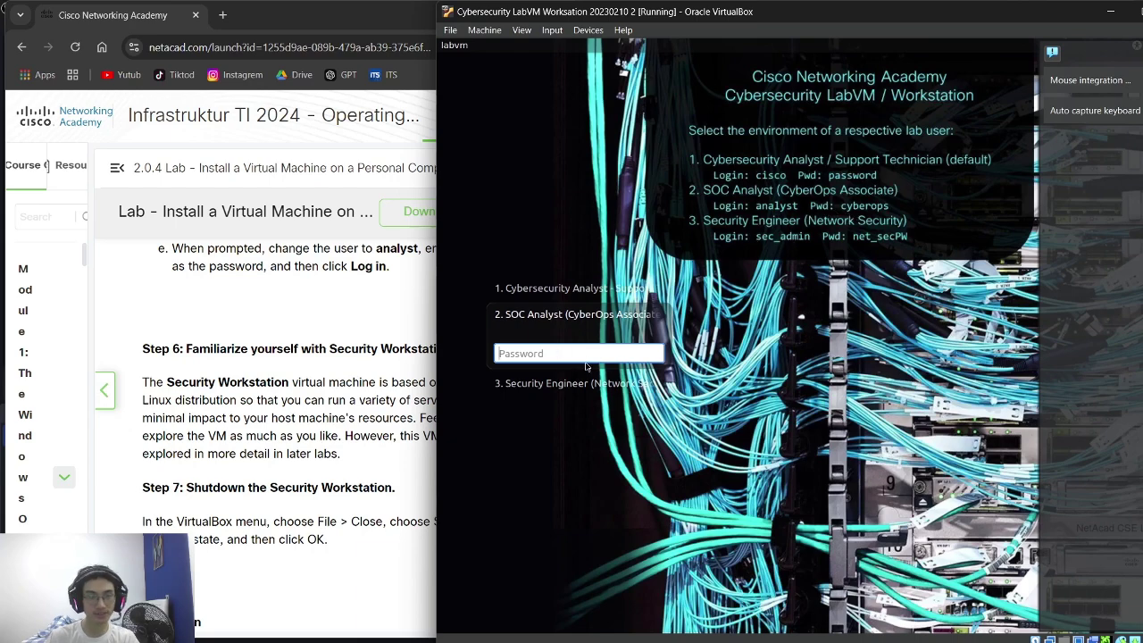
type("cyberops")
key("Return")
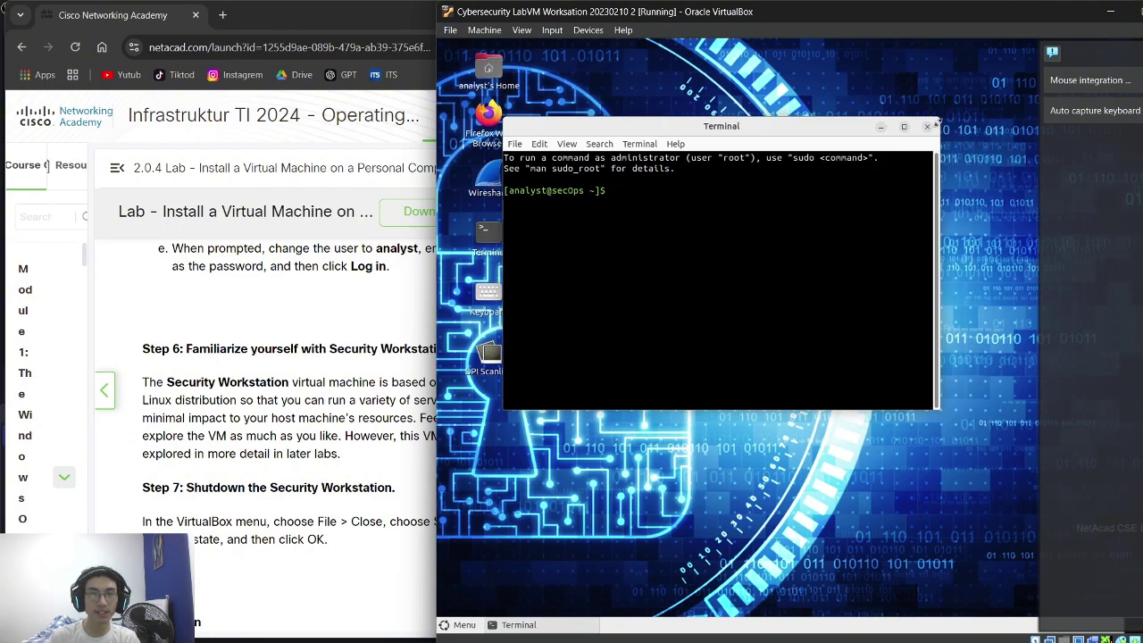
Close the guest Terminal and resize the VM window to show more of the lab page
left_click(928, 126)
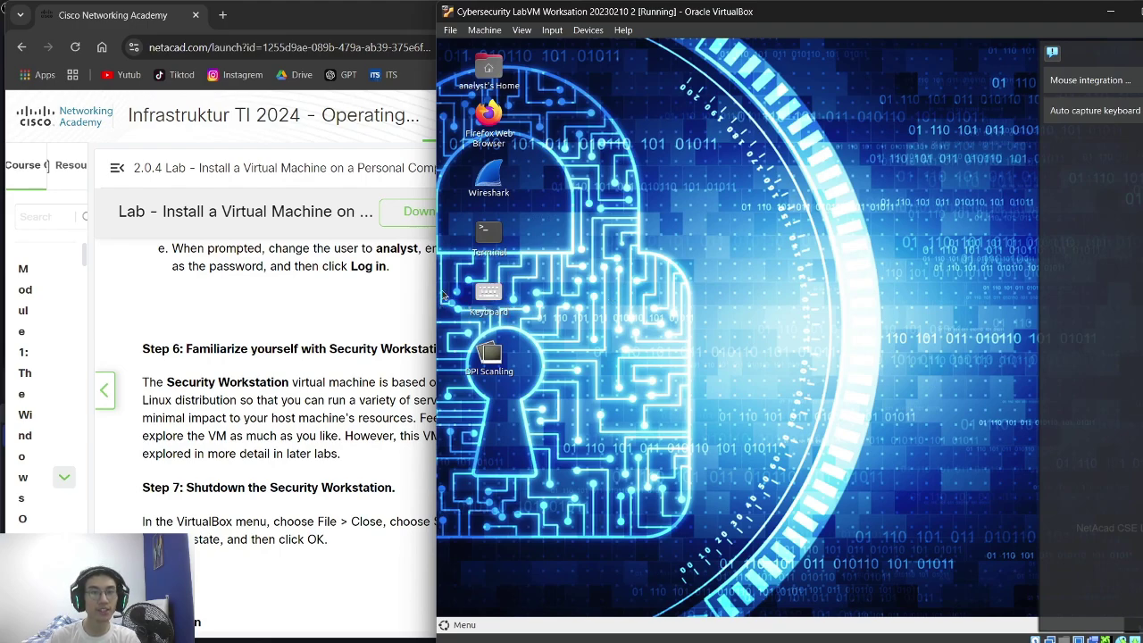
left_click_drag(436, 293, 570, 292)
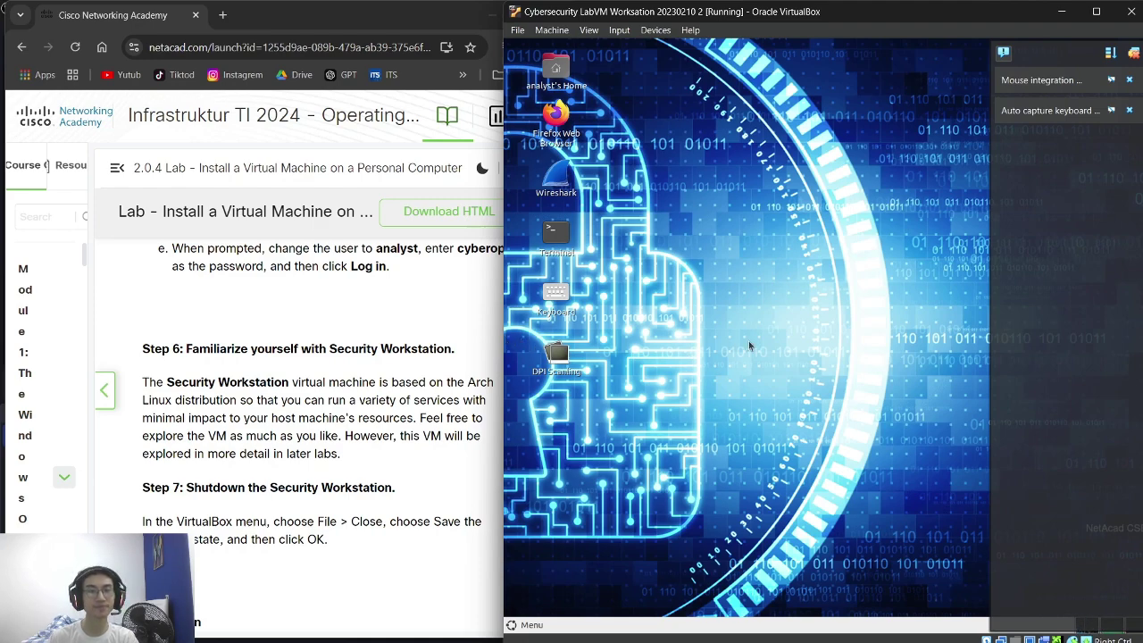
Close the second VM via File > Close... with 'Save the machine state' selected
left_click(520, 35)
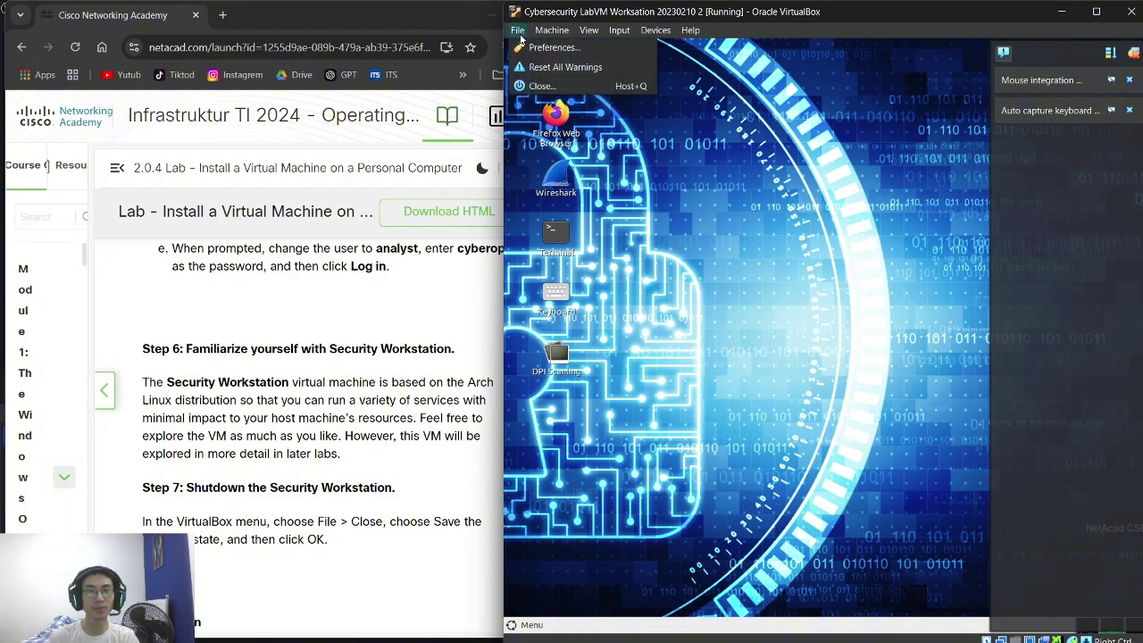
left_click(538, 86)
left_click(788, 312)
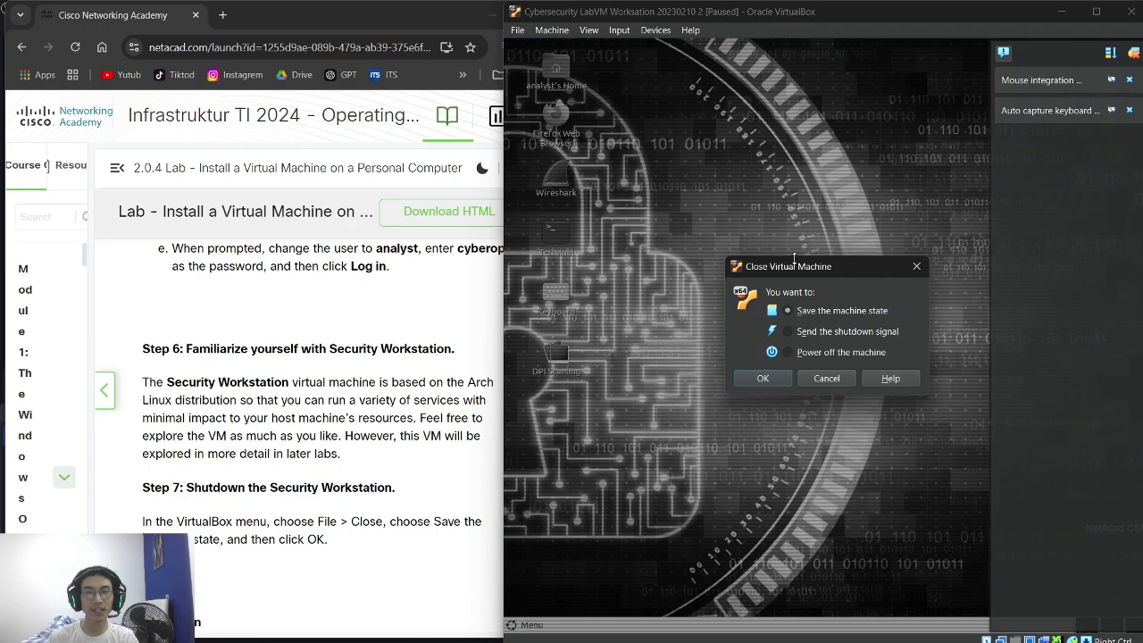
left_click(763, 378)
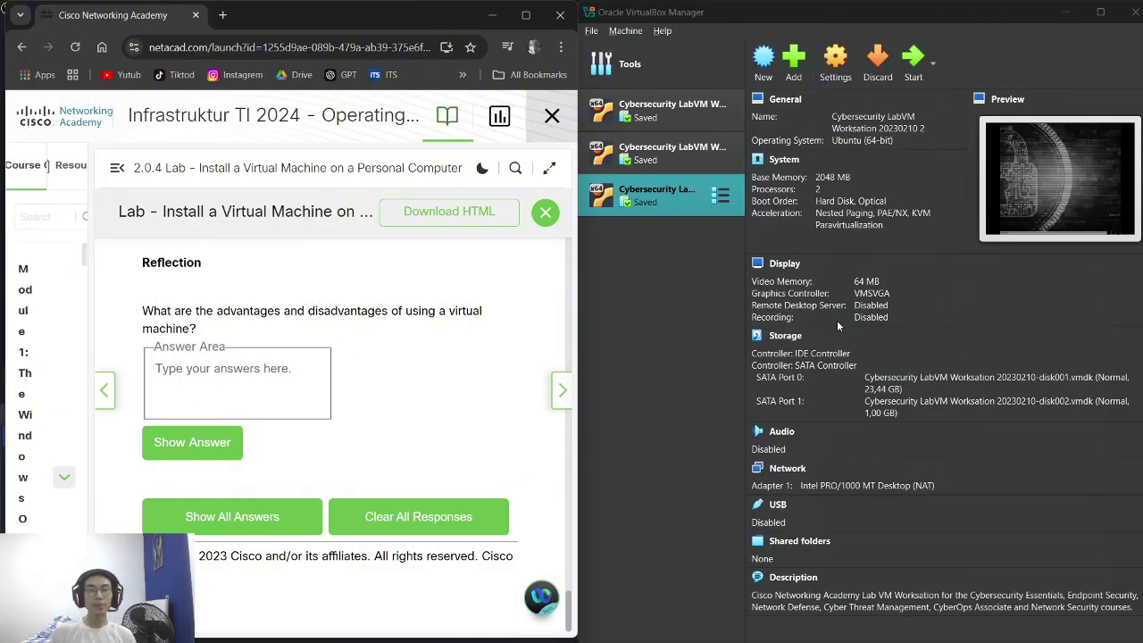